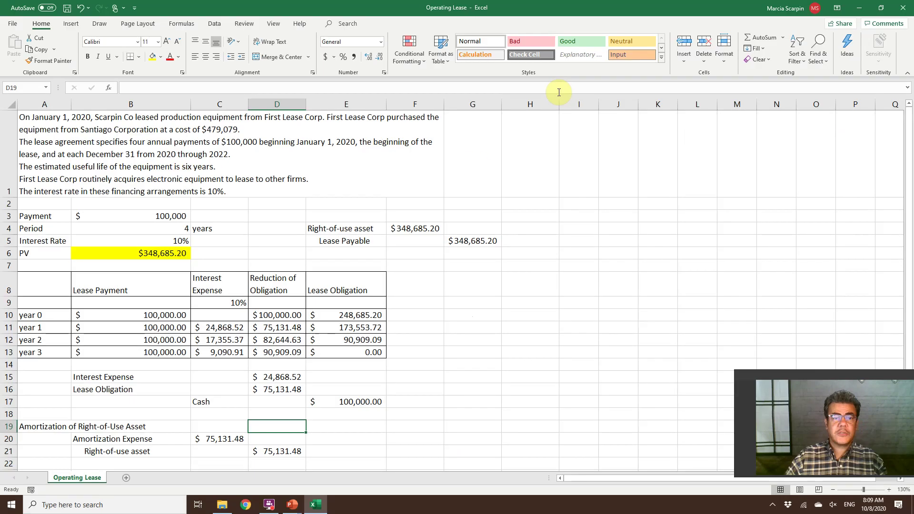
Clear the PV in B6, the asset and payable amounts in F4:G6, and the entry amounts C15:E17
{"action": "left_click", "coordinate": [892, 491]}
{"action": "scroll", "coordinate": [396, 211], "scroll_direction": "down", "scroll_amount": 2}
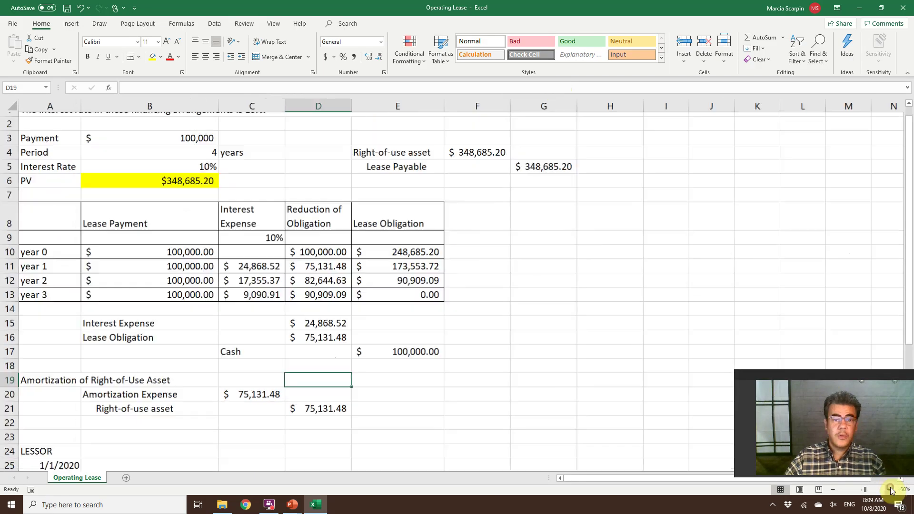
{"action": "scroll", "coordinate": [397, 211], "scroll_direction": "up", "scroll_amount": 1}
{"action": "scroll", "coordinate": [381, 224], "scroll_direction": "up", "scroll_amount": 1}
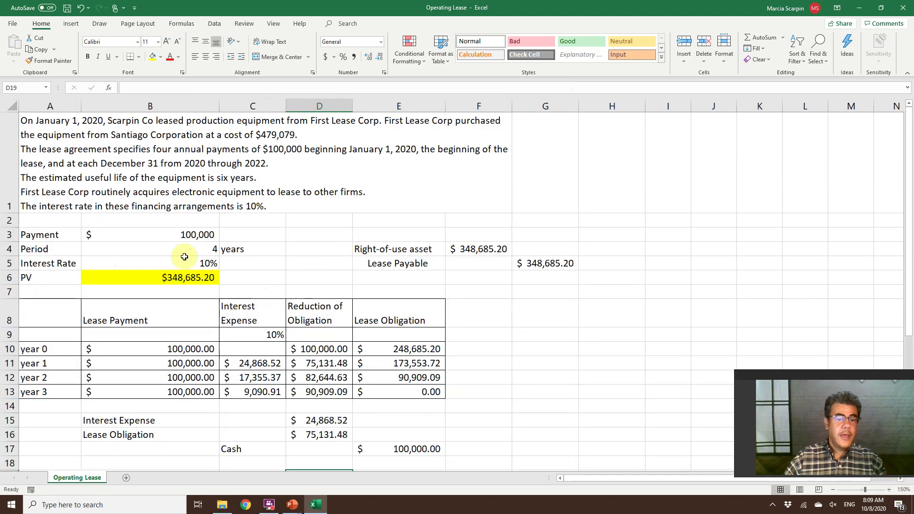
{"action": "left_click", "coordinate": [176, 277]}
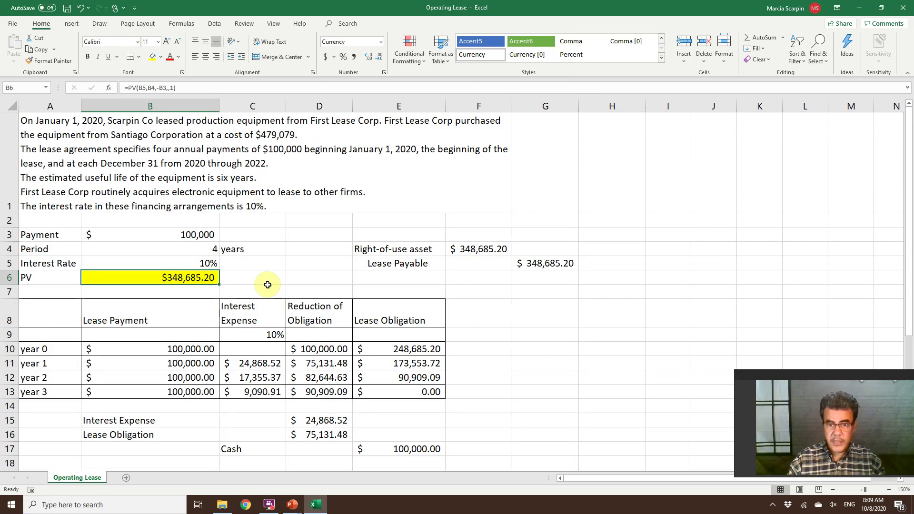
{"action": "key", "text": "Delete"}
{"action": "left_click_drag", "start_coordinate": [469, 249], "coordinate": [546, 272]}
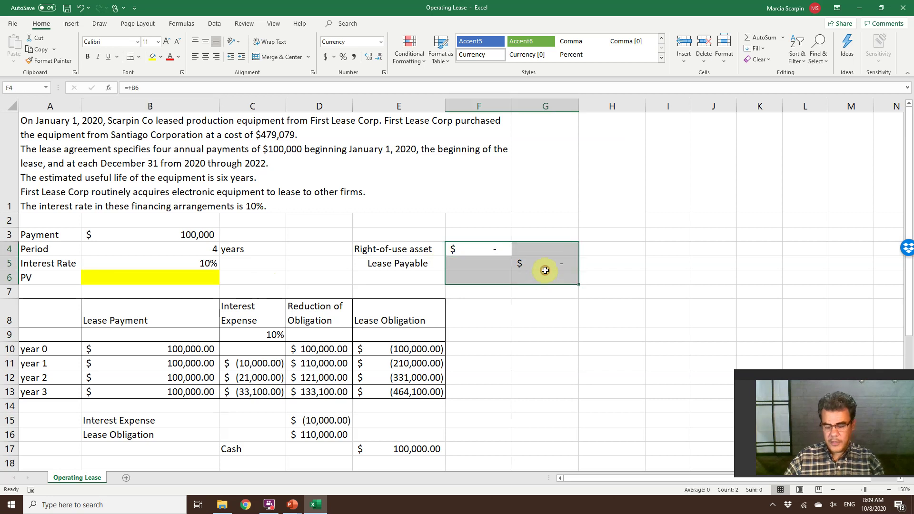
{"action": "key", "text": "Delete"}
{"action": "left_click_drag", "start_coordinate": [265, 420], "coordinate": [354, 434]}
{"action": "key", "text": "Delete"}
{"action": "left_click", "coordinate": [402, 448]}
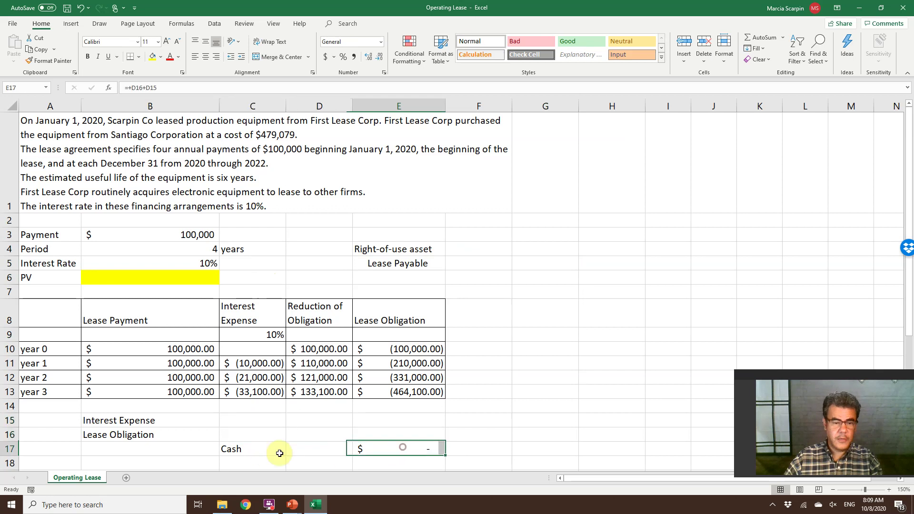
{"action": "key", "text": "Delete"}
Move the Cash label from C17 to B17 and indent it as a credit line
{"action": "left_click", "coordinate": [259, 452]}
{"action": "left_click", "coordinate": [255, 458]}
{"action": "left_click", "coordinate": [253, 450]}
{"action": "key", "text": "ctrl+x"}
{"action": "key", "text": "Left"}
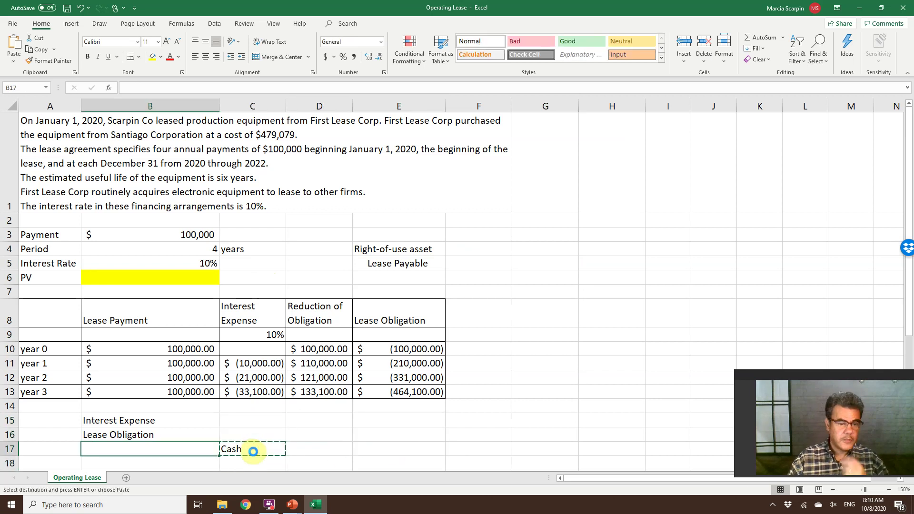
{"action": "key", "text": "ctrl+v"}
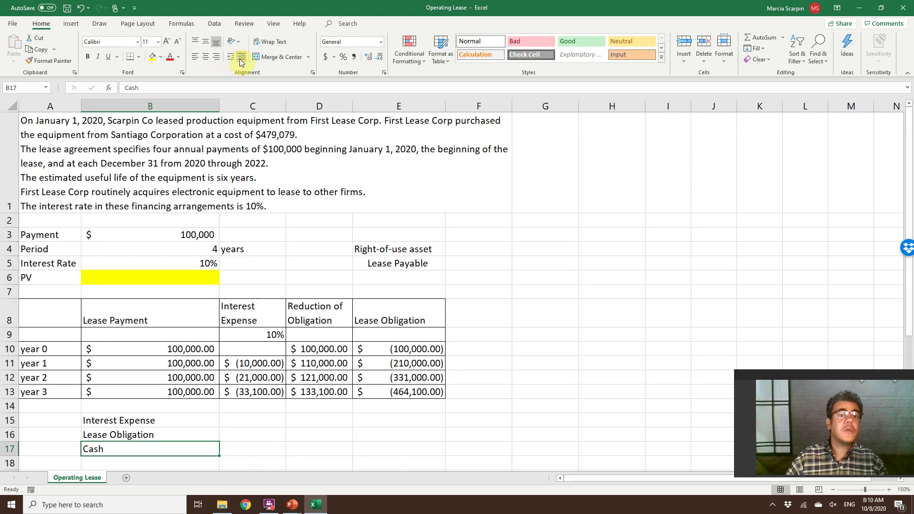
{"action": "left_click", "coordinate": [241, 57]}
Step through the lessee and lessor journal entries to review them
{"action": "key", "text": "Down"}
{"action": "key", "text": "Down"}
{"action": "key", "text": "Down"}
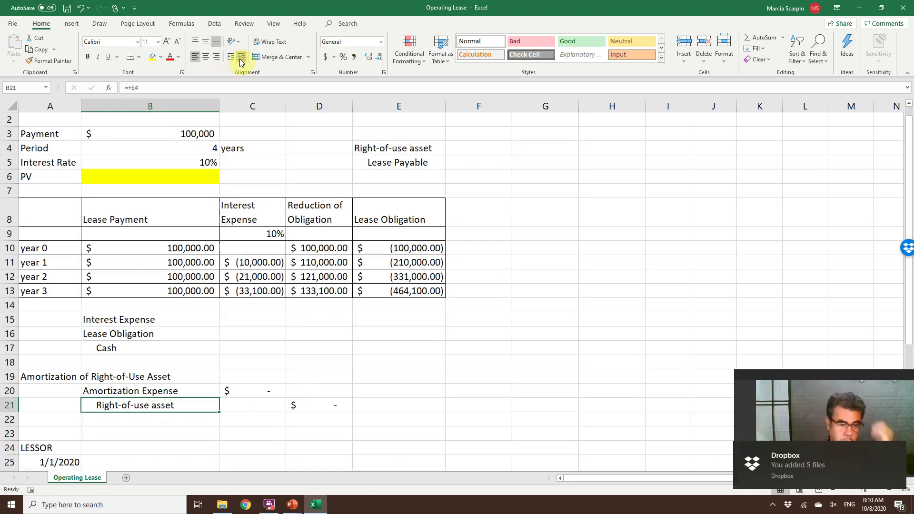
{"action": "key", "text": "Up"}
{"action": "key", "text": "Up"}
{"action": "key", "text": "Up"}
{"action": "key", "text": "Up"}
{"action": "key", "text": "Up"}
{"action": "key", "text": "Down"}
{"action": "key", "text": "Down"}
{"action": "key", "text": "Down"}
{"action": "key", "text": "Down"}
{"action": "key", "text": "Down"}
{"action": "key", "text": "Down"}
{"action": "key", "text": "Down"}
{"action": "key", "text": "Down"}
{"action": "key", "text": "Down"}
{"action": "key", "text": "Down"}
{"action": "key", "text": "Down"}
{"action": "key", "text": "Down"}
{"action": "key", "text": "Down"}
{"action": "key", "text": "Down"}
{"action": "key", "text": "Down"}
{"action": "key", "text": "Down"}
{"action": "key", "text": "Down"}
{"action": "key", "text": "Down"}
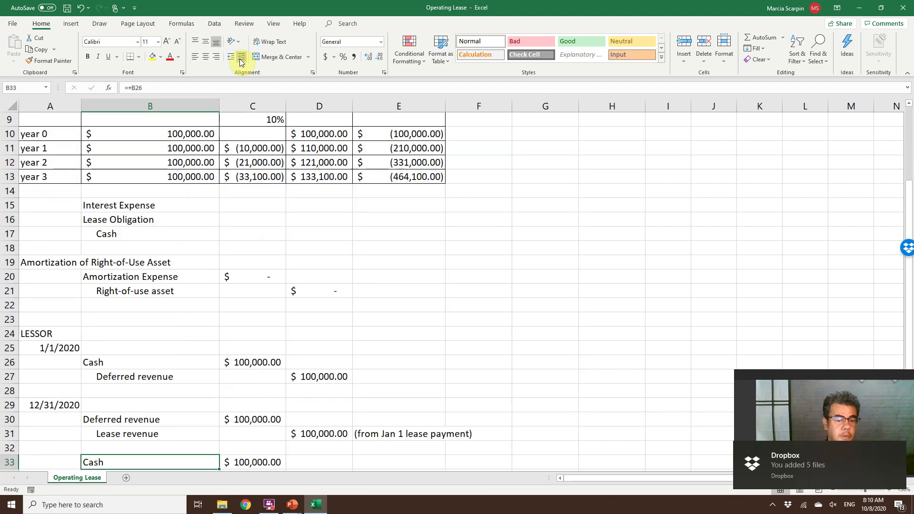
{"action": "key", "text": "Down"}
{"action": "key", "text": "Down"}
{"action": "key", "text": "Down"}
{"action": "key", "text": "Down"}
{"action": "key", "text": "Down"}
{"action": "key", "text": "Down"}
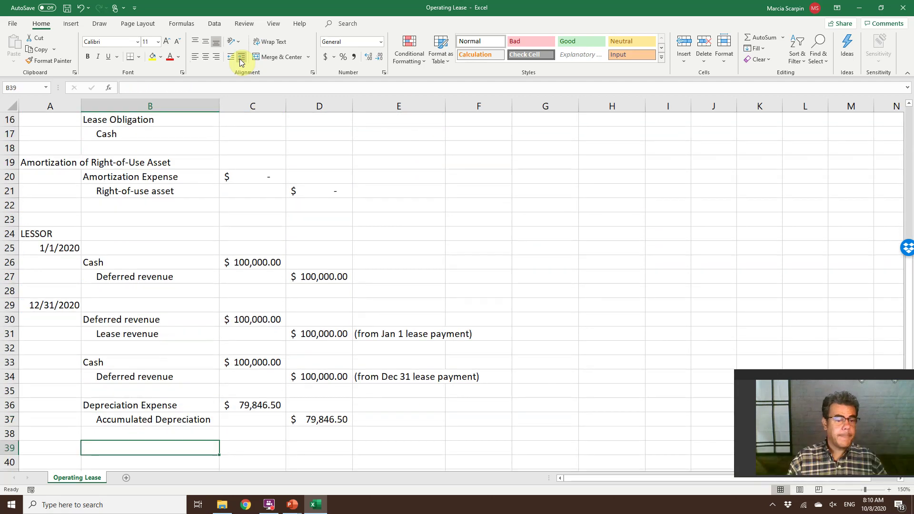
{"action": "key", "text": "Up"}
{"action": "key", "text": "Up"}
{"action": "key", "text": "Up"}
{"action": "key", "text": "Up"}
{"action": "key", "text": "Up"}
{"action": "key", "text": "Up"}
{"action": "key", "text": "Up"}
{"action": "key", "text": "Up"}
{"action": "key", "text": "Up"}
{"action": "key", "text": "Up"}
{"action": "key", "text": "Up"}
{"action": "key", "text": "Up"}
{"action": "key", "text": "Up"}
{"action": "key", "text": "Up"}
{"action": "key", "text": "Up"}
{"action": "key", "text": "Up"}
{"action": "key", "text": "Up"}
{"action": "key", "text": "Up"}
{"action": "key", "text": "Up"}
{"action": "key", "text": "Up"}
{"action": "key", "text": "Up"}
{"action": "key", "text": "Up"}
{"action": "key", "text": "Up"}
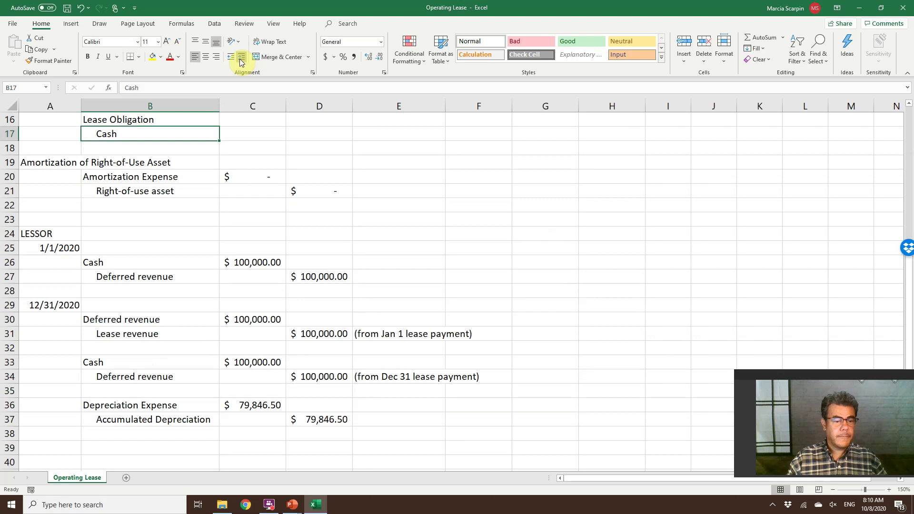
{"action": "key", "text": "Up"}
{"action": "key", "text": "Up"}
{"action": "key", "text": "Up"}
{"action": "key", "text": "Up"}
{"action": "key", "text": "Up"}
{"action": "key", "text": "Up"}
{"action": "key", "text": "Up"}
{"action": "key", "text": "Up"}
{"action": "key", "text": "Up"}
{"action": "key", "text": "Up"}
{"action": "key", "text": "Up"}
{"action": "key", "text": "Up"}
{"action": "key", "text": "Up"}
{"action": "key", "text": "Up"}
{"action": "key", "text": "Up"}
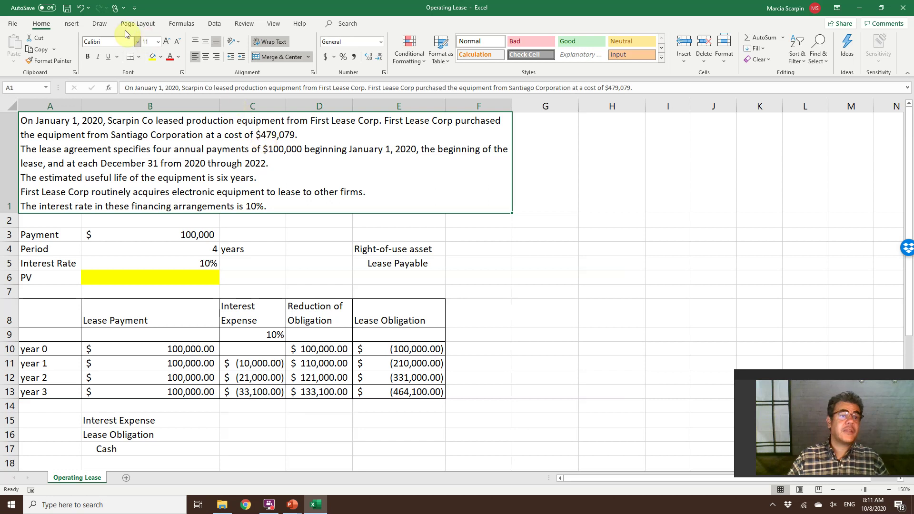
Start a PV function in B6, after cancelling a first attempt placed in A1
{"action": "left_click", "coordinate": [182, 23]}
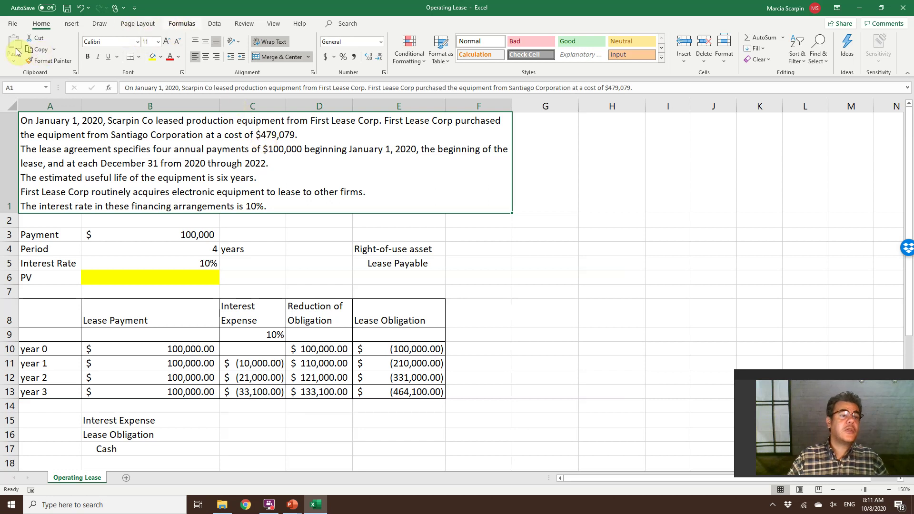
{"action": "left_click", "coordinate": [16, 52]}
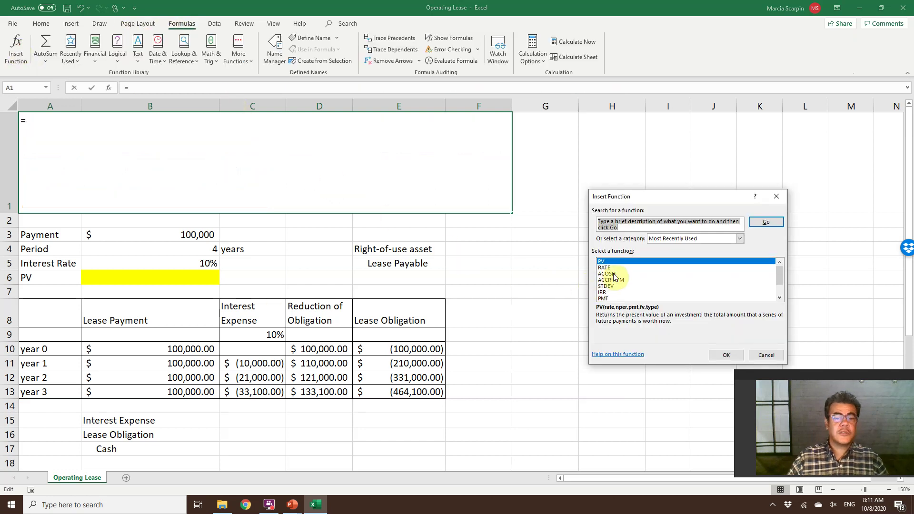
{"action": "left_click", "coordinate": [724, 355]}
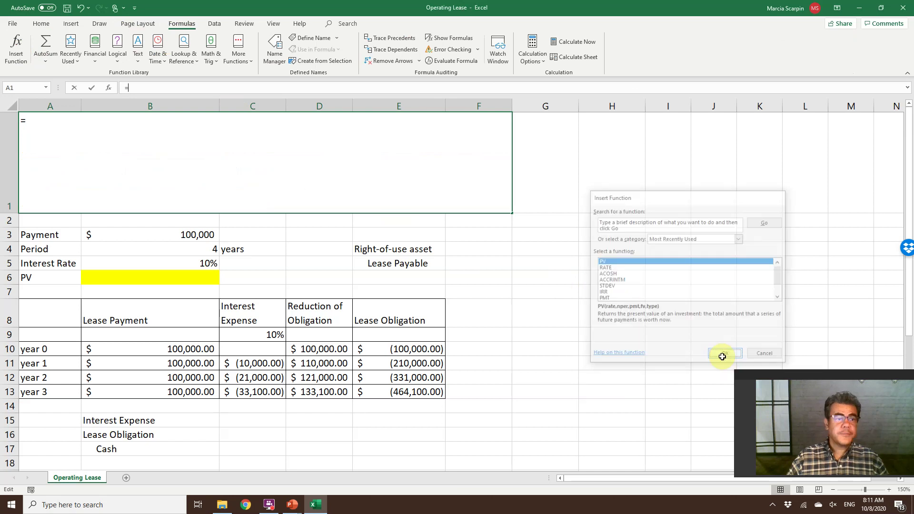
{"action": "key", "text": "Escape"}
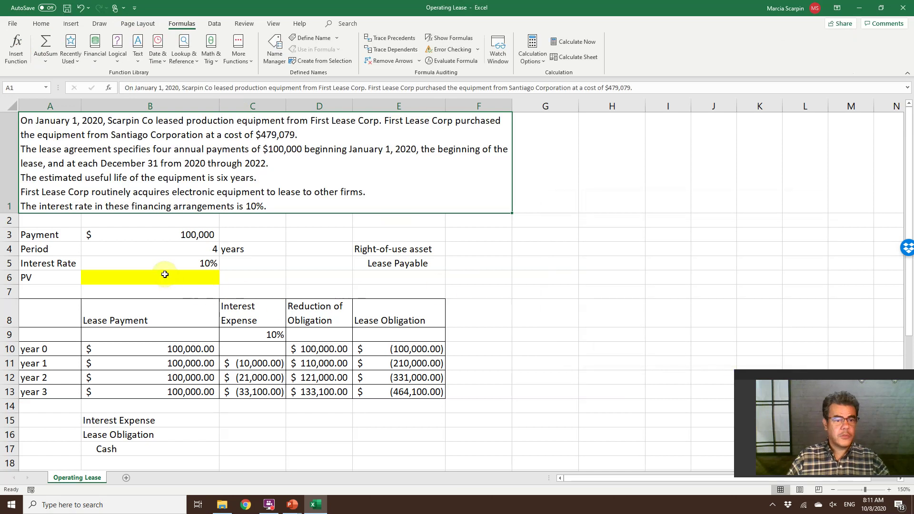
{"action": "left_click", "coordinate": [164, 275]}
{"action": "left_click", "coordinate": [16, 47]}
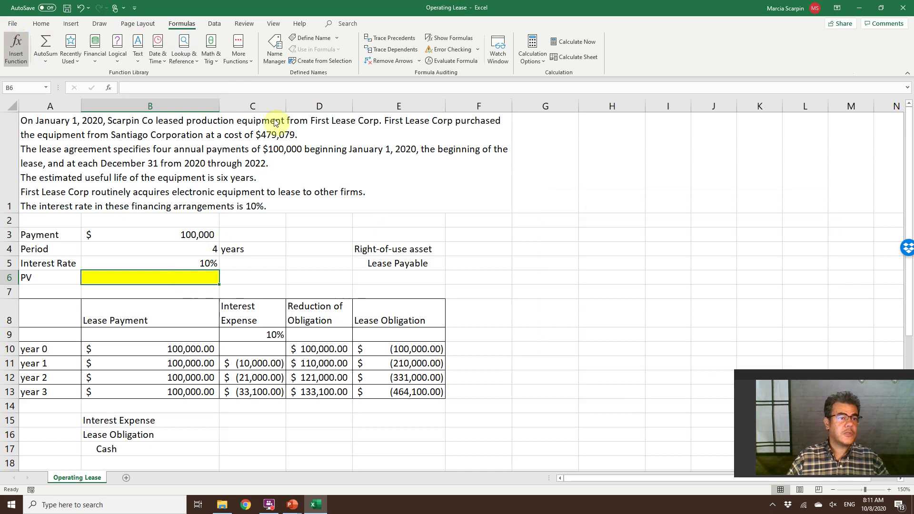
{"action": "left_click", "coordinate": [730, 355]}
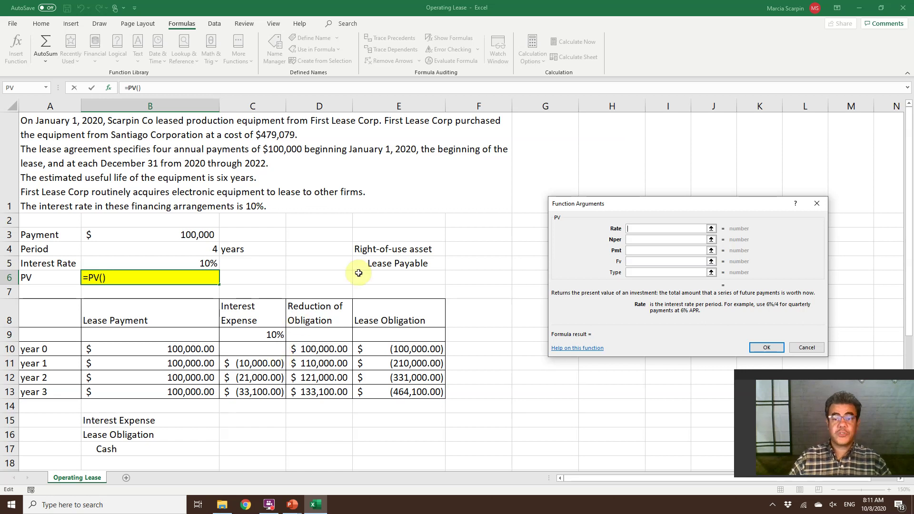
Set PV arguments Rate B5, Nper B4, Pmt -B3, Type 1, giving $348,685.20
{"action": "left_click", "coordinate": [197, 265]}
{"action": "key", "text": "Tab"}
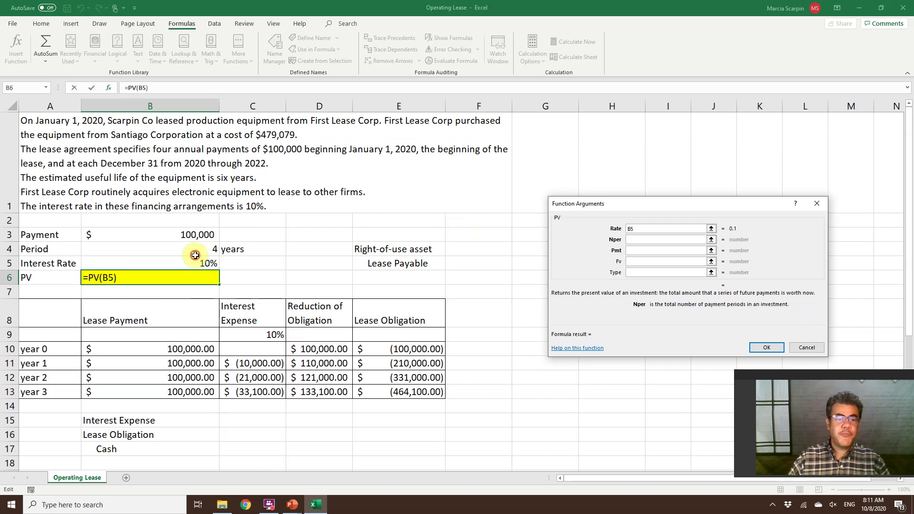
{"action": "left_click", "coordinate": [195, 249]}
{"action": "key", "text": "Tab"}
{"action": "type", "text": "-"}
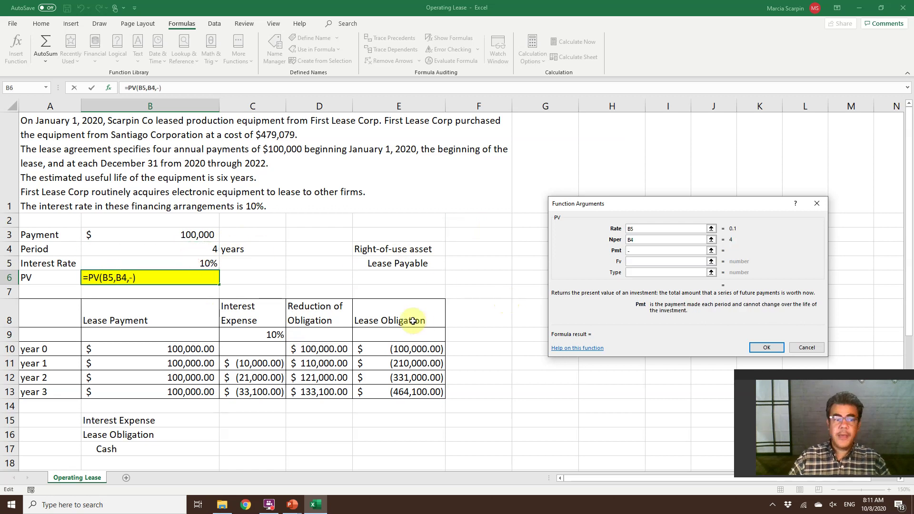
{"action": "left_click", "coordinate": [188, 237]}
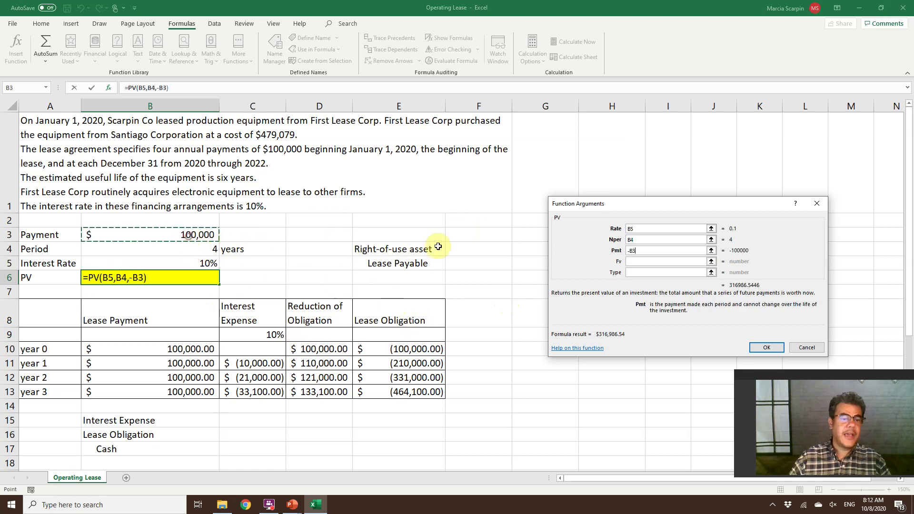
{"action": "left_click", "coordinate": [649, 272]}
{"action": "type", "text": "1"}
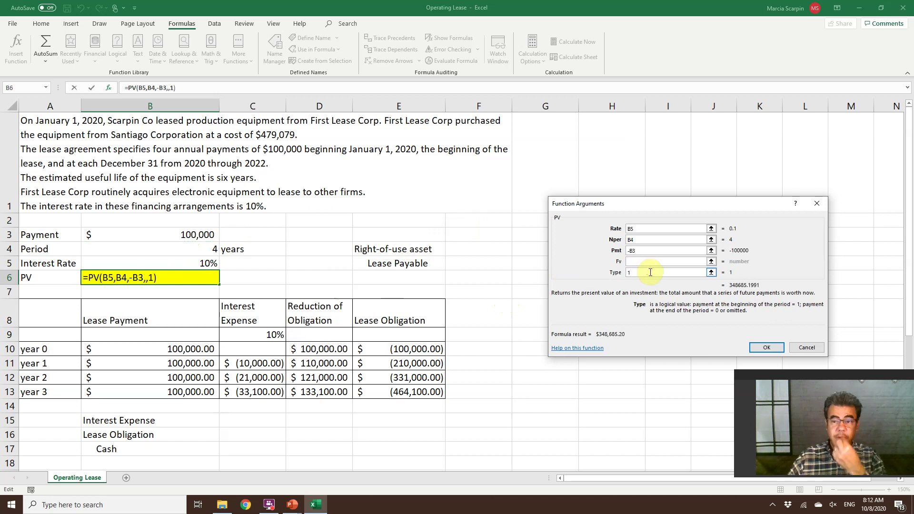
{"action": "left_click", "coordinate": [766, 348]}
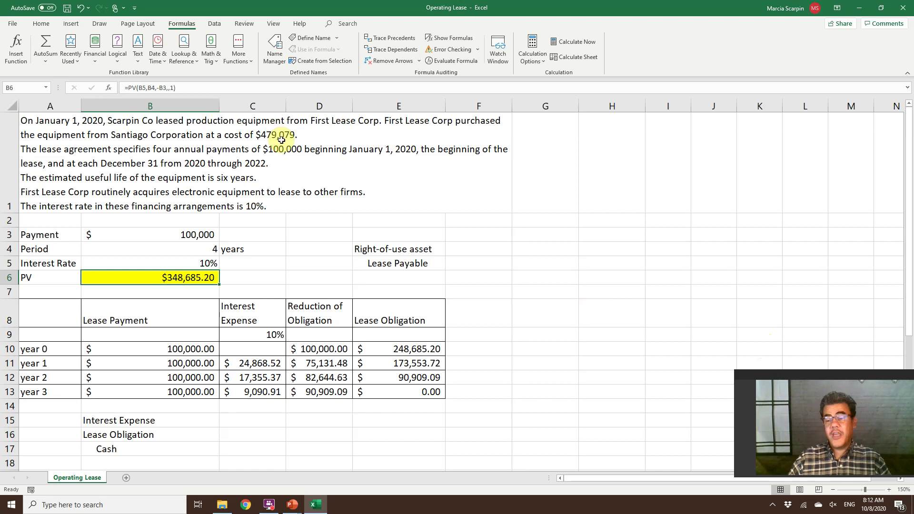
Link the right-of-use asset and Lease Payable amounts to the PV with =+B6
{"action": "double_click", "coordinate": [480, 251]}
{"action": "type", "text": "+"}
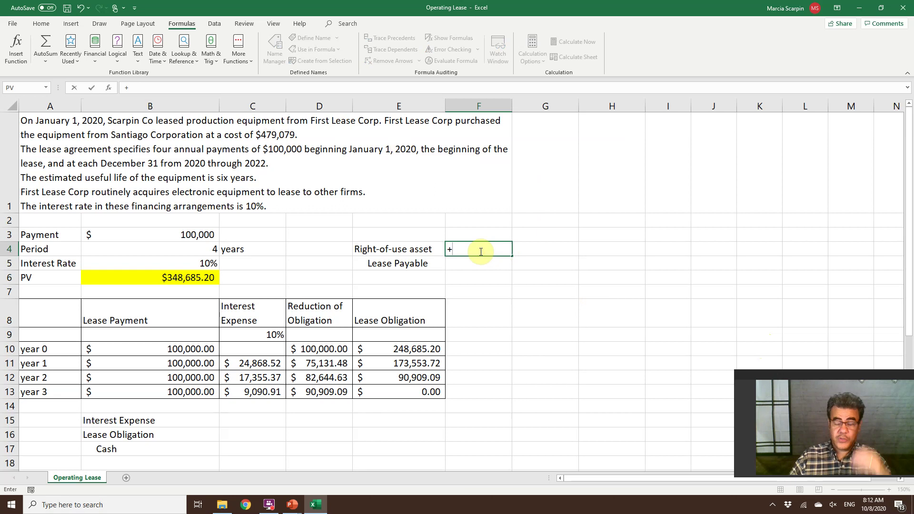
{"action": "left_click", "coordinate": [199, 282]}
{"action": "key", "text": "Return"}
{"action": "key", "text": "Right"}
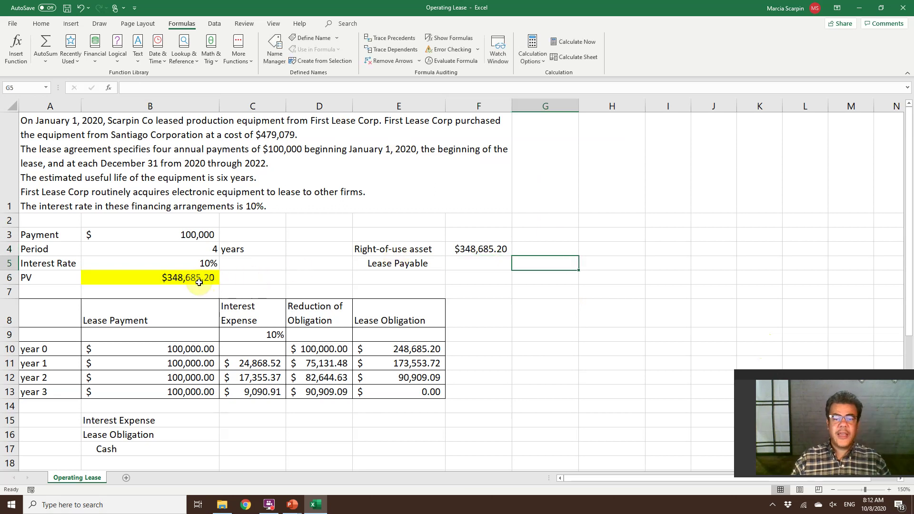
{"action": "type", "text": "+"}
{"action": "left_click", "coordinate": [199, 283]}
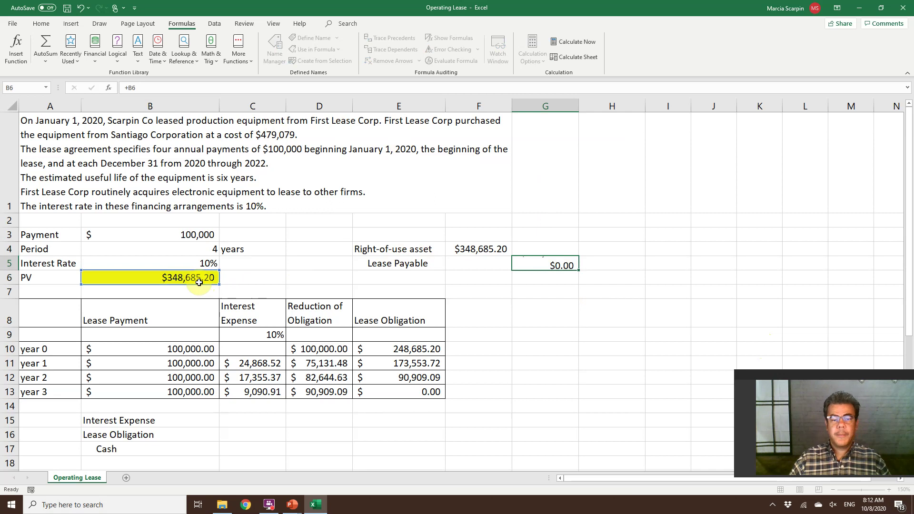
{"action": "key", "text": "Return"}
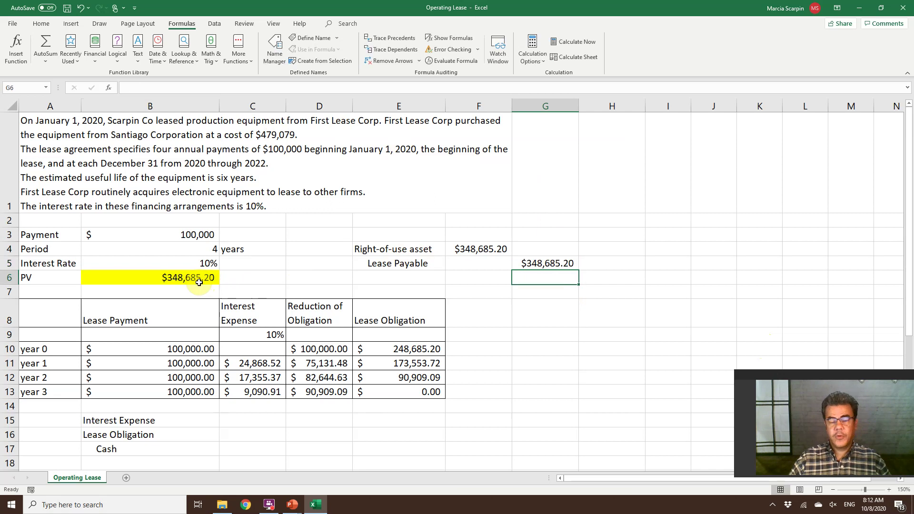
Review the year 0 and year 1 payment and interest formulas, leaving them unchanged
{"action": "left_click", "coordinate": [188, 349]}
{"action": "left_click", "coordinate": [180, 363]}
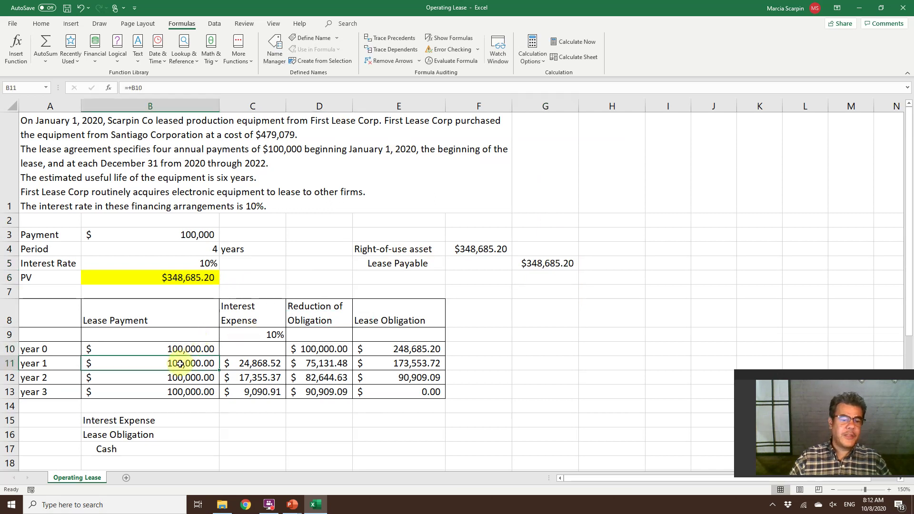
{"action": "double_click", "coordinate": [246, 371]}
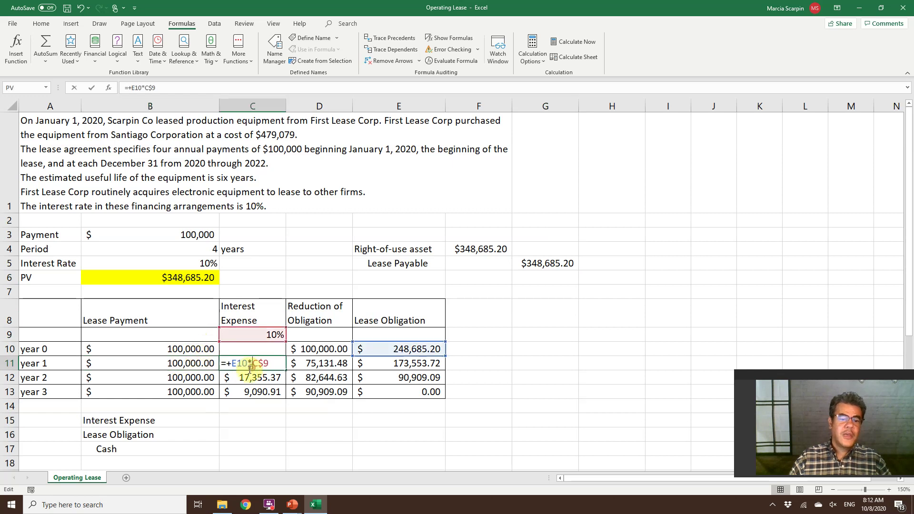
{"action": "left_click", "coordinate": [308, 378]}
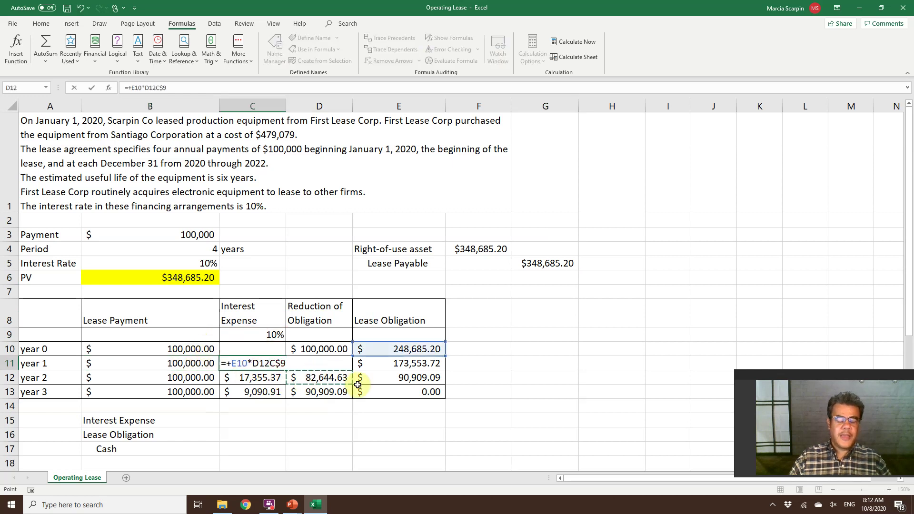
{"action": "key", "text": "Escape"}
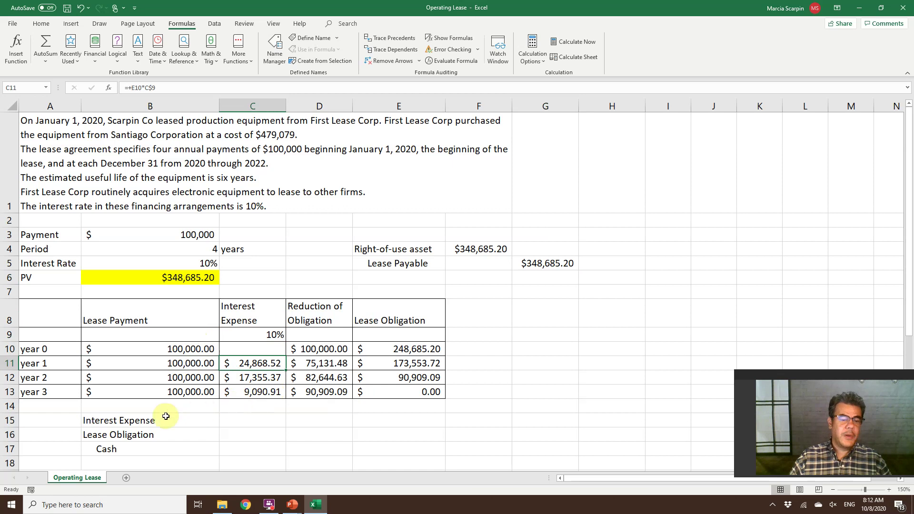
Label the entry 'year 1' and rename Lease Obligation to Lease Payable
{"action": "left_click", "coordinate": [54, 423]}
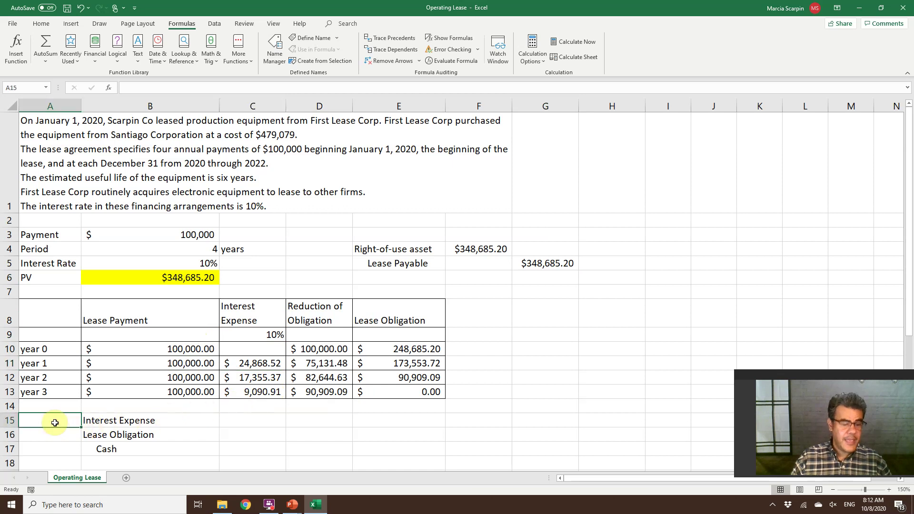
{"action": "type", "text": "year 1"}
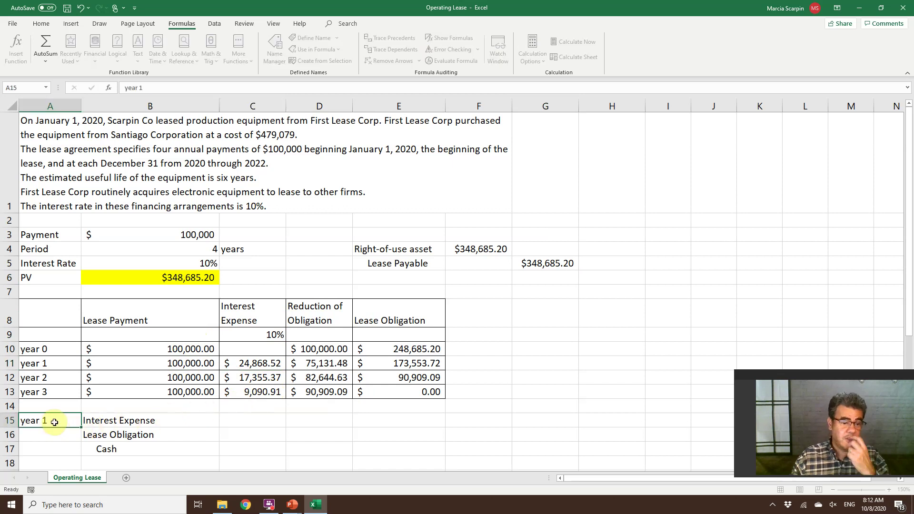
{"action": "key", "text": "Tab"}
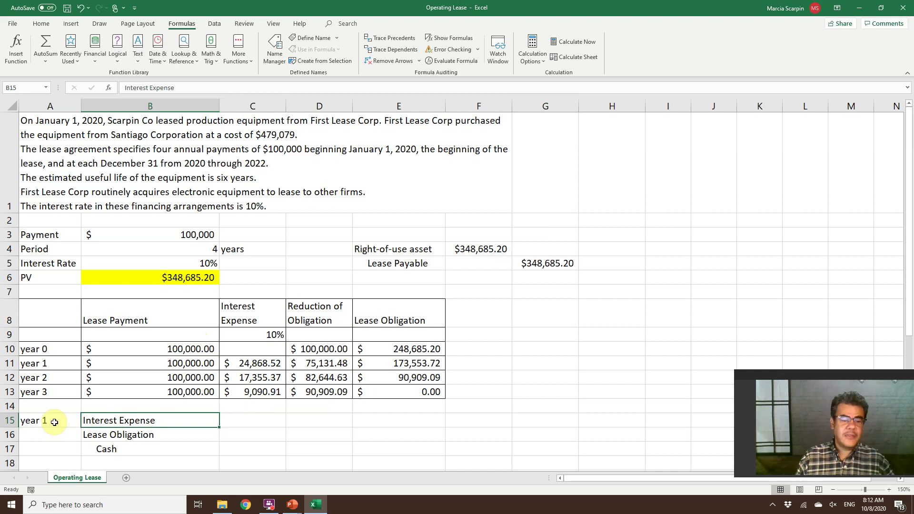
{"action": "key", "text": "Down"}
{"action": "key", "text": "F2"}
{"action": "key", "text": "BackSpace"}
{"action": "key", "text": "BackSpace"}
{"action": "key", "text": "BackSpace"}
{"action": "key", "text": "BackSpace"}
{"action": "key", "text": "BackSpace"}
{"action": "key", "text": "BackSpace"}
{"action": "key", "text": "BackSpace"}
{"action": "key", "text": "BackSpace"}
{"action": "key", "text": "BackSpace"}
{"action": "key", "text": "BackSpace"}
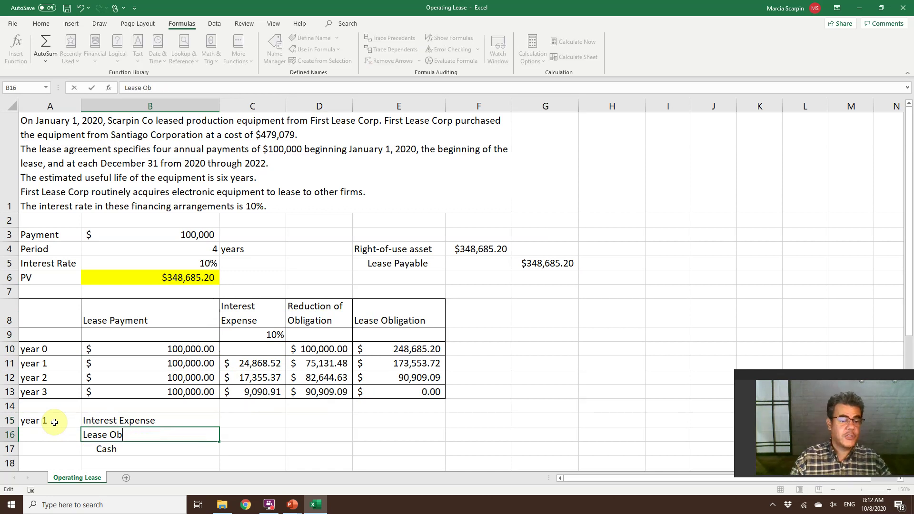
{"action": "type", "text": "Payable"}
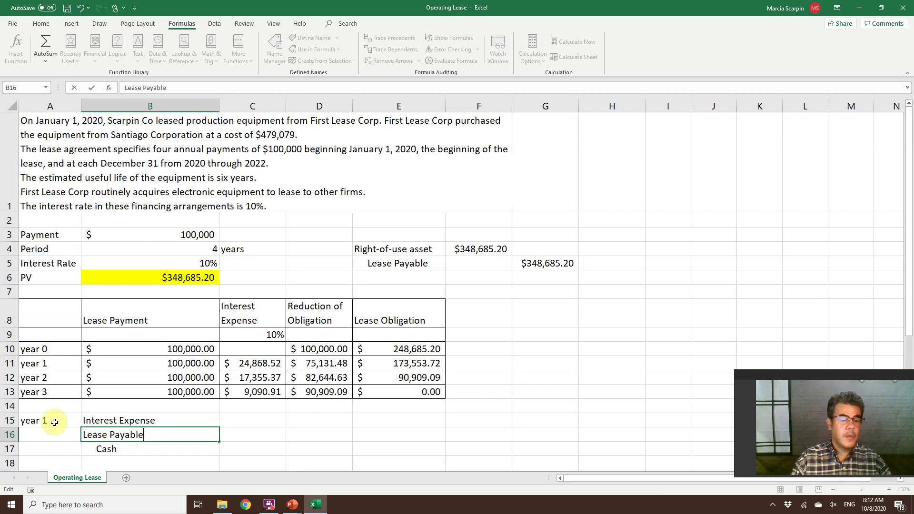
{"action": "key", "text": "Return"}
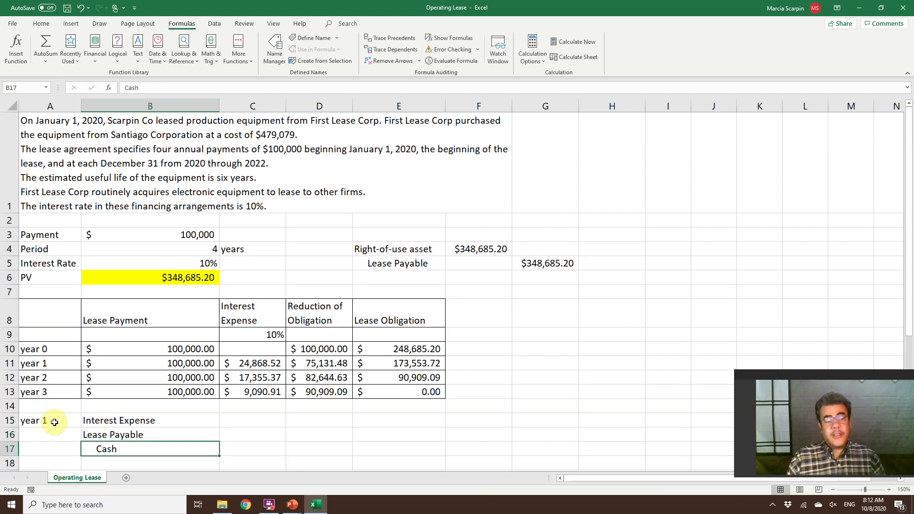
Link Interest Expense to C11, Lease Payable to D11, and the Cash credit to B11
{"action": "key", "text": "Up"}
{"action": "key", "text": "Up"}
{"action": "key", "text": "Right"}
{"action": "type", "text": "+"}
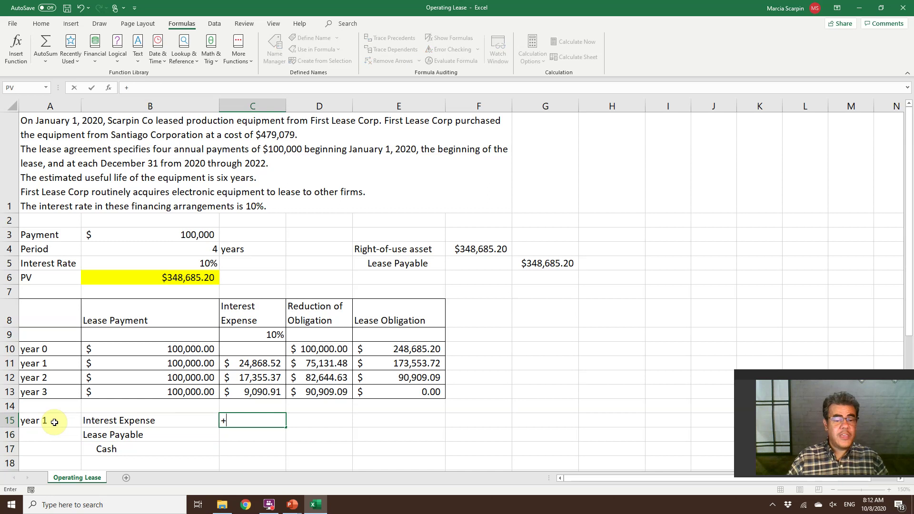
{"action": "left_click", "coordinate": [243, 366]}
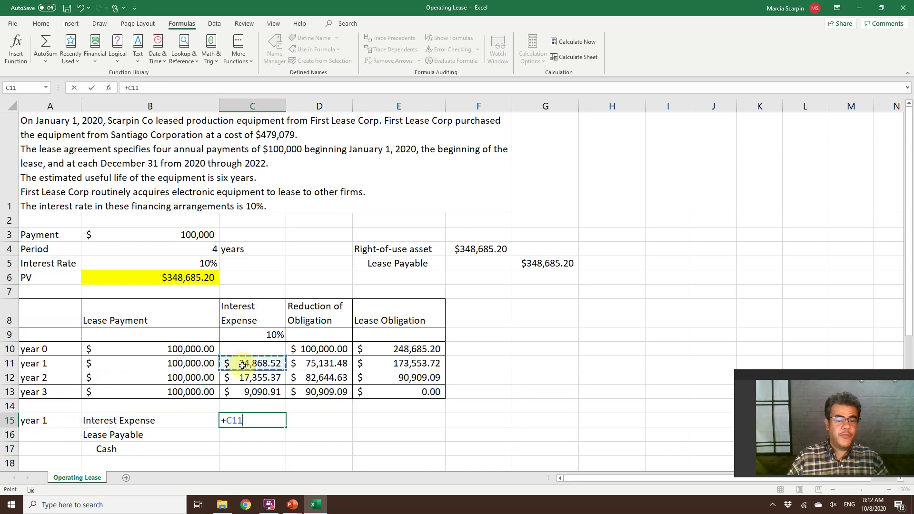
{"action": "key", "text": "Return"}
{"action": "type", "text": "+"}
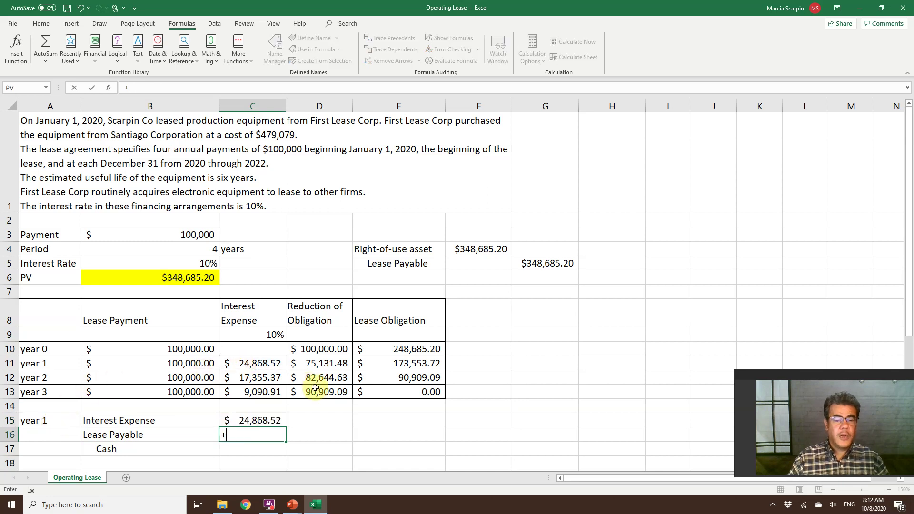
{"action": "left_click", "coordinate": [316, 363]}
{"action": "key", "text": "Return"}
{"action": "key", "text": "Right"}
{"action": "type", "text": "+"}
{"action": "left_click", "coordinate": [190, 363]}
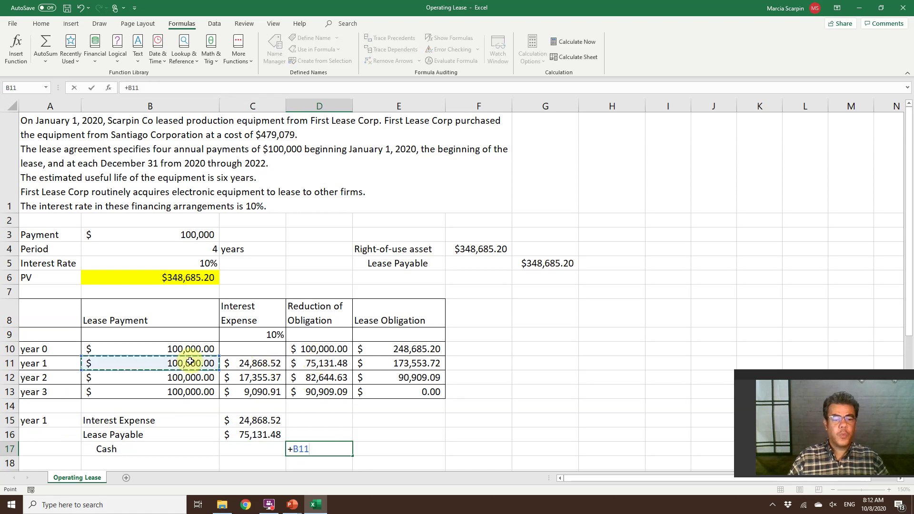
{"action": "key", "text": "Return"}
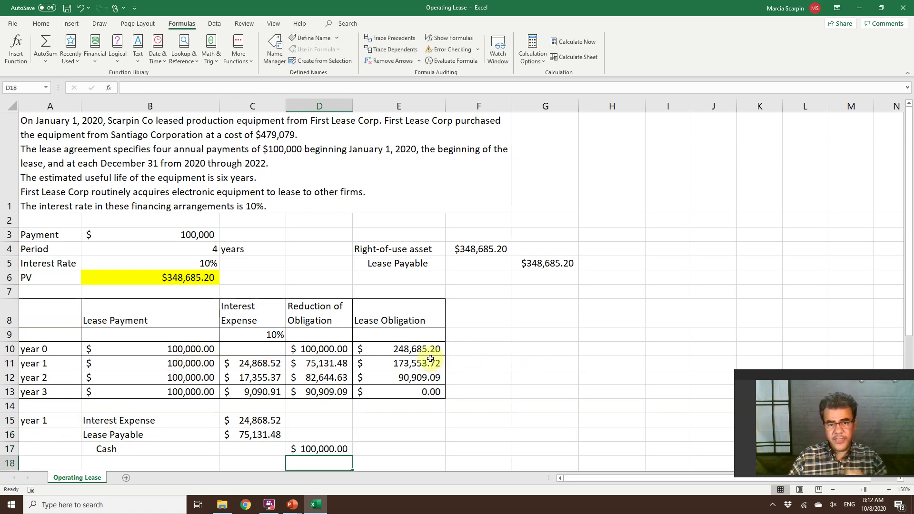
{"action": "left_click", "coordinate": [422, 391]}
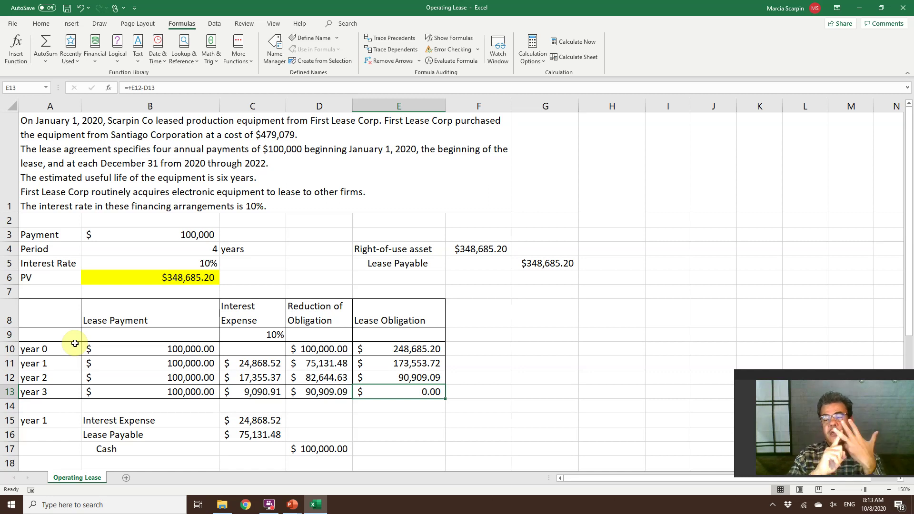
{"action": "scroll", "coordinate": [79, 346], "scroll_direction": "down", "scroll_amount": 1}
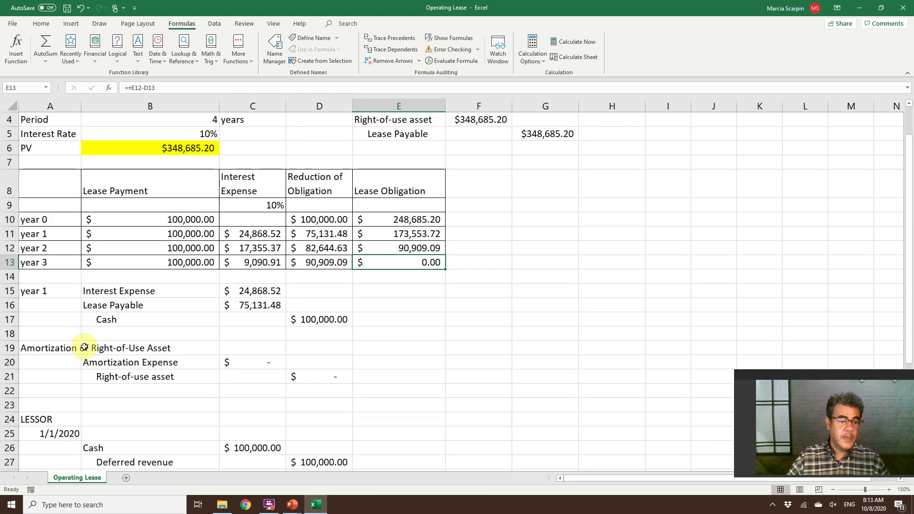
Link the Amortization Expense debit to the year 1 obligation reduction, $75,131.48
{"action": "scroll", "coordinate": [84, 347], "scroll_direction": "up", "scroll_amount": 1}
{"action": "scroll", "coordinate": [85, 347], "scroll_direction": "down", "scroll_amount": 1}
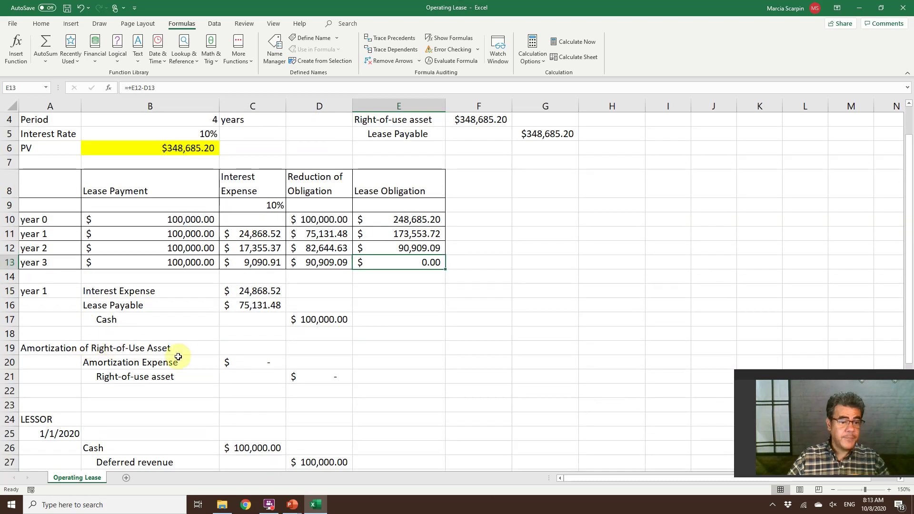
{"action": "left_click", "coordinate": [234, 363]}
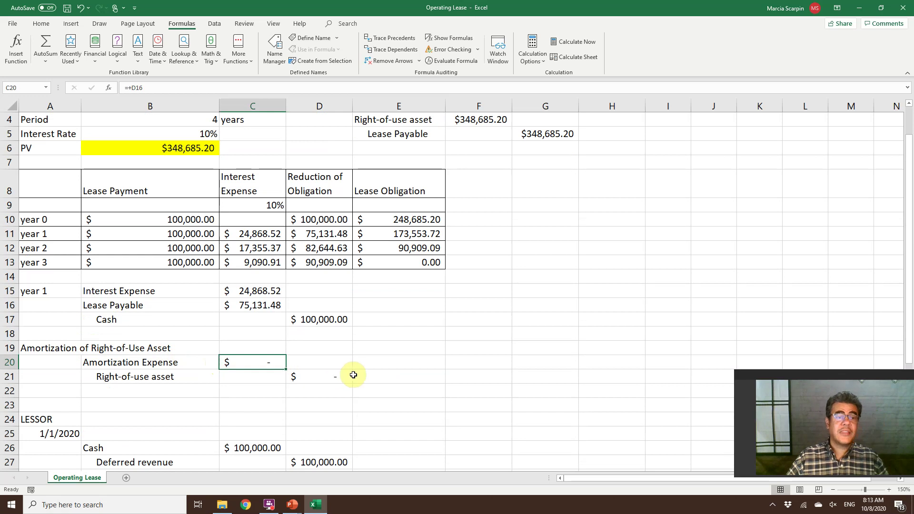
{"action": "left_click", "coordinate": [332, 375]}
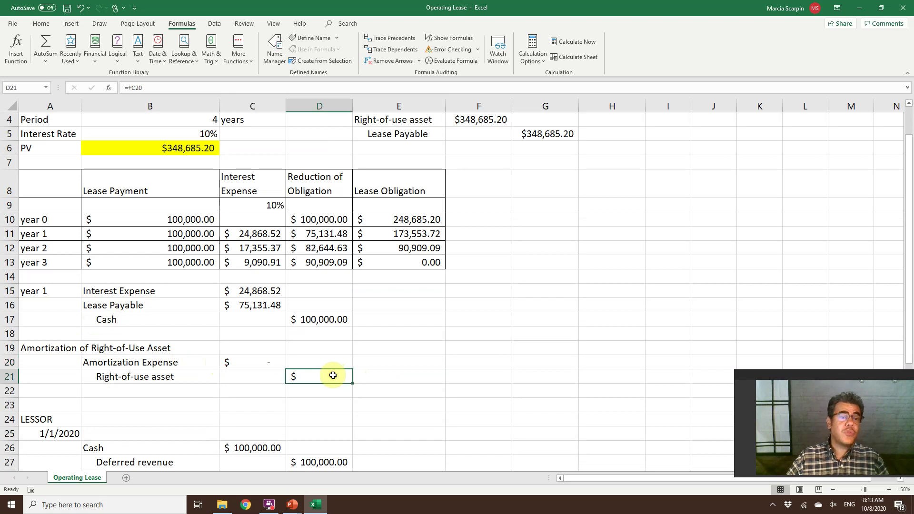
{"action": "left_click", "coordinate": [259, 361]}
{"action": "scroll", "coordinate": [338, 358], "scroll_direction": "up", "scroll_amount": 2}
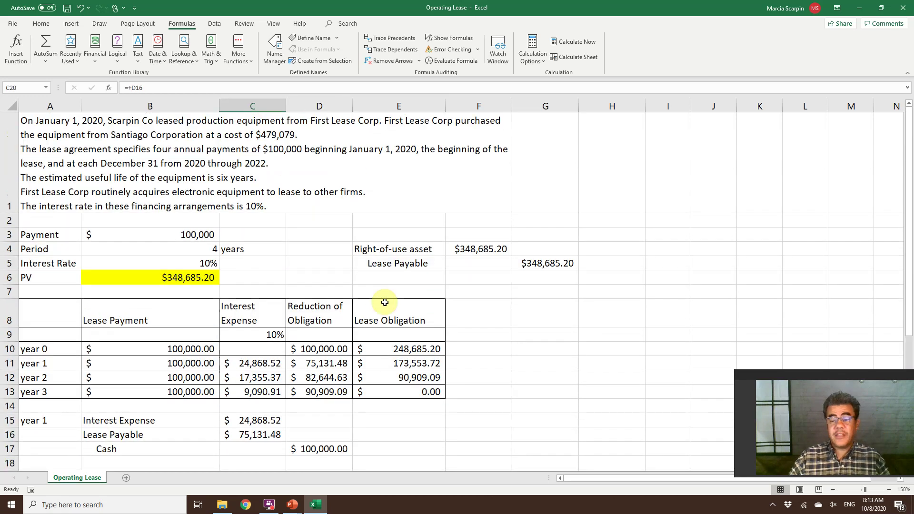
{"action": "scroll", "coordinate": [382, 343], "scroll_direction": "down", "scroll_amount": 1}
{"action": "scroll", "coordinate": [315, 233], "scroll_direction": "up", "scroll_amount": 1}
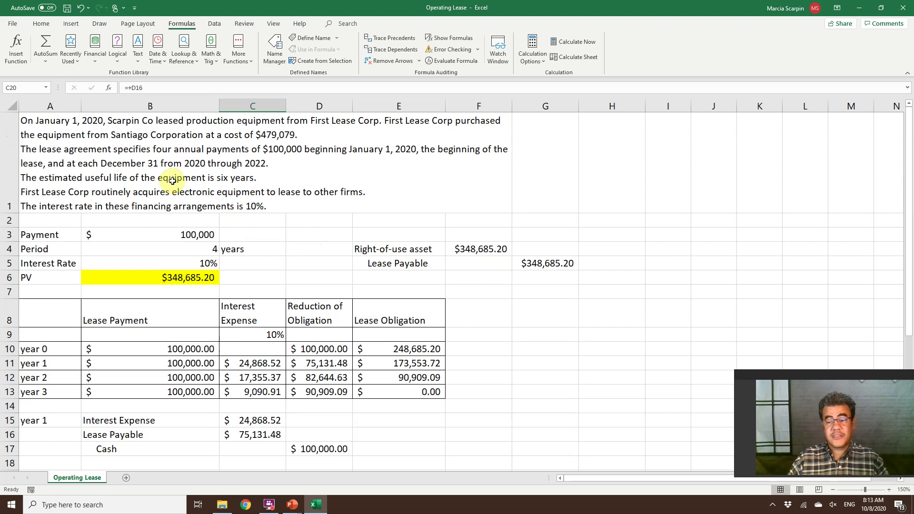
{"action": "scroll", "coordinate": [173, 180], "scroll_direction": "down", "scroll_amount": 2}
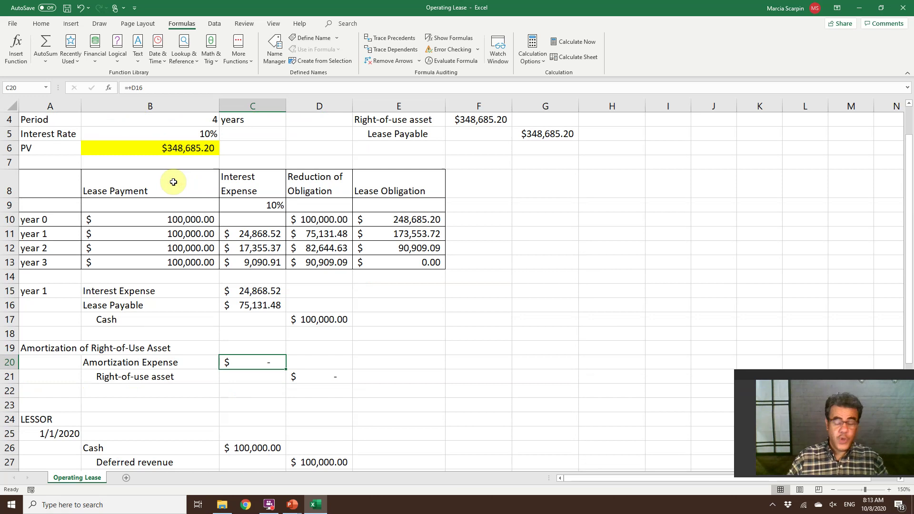
{"action": "type", "text": "+"}
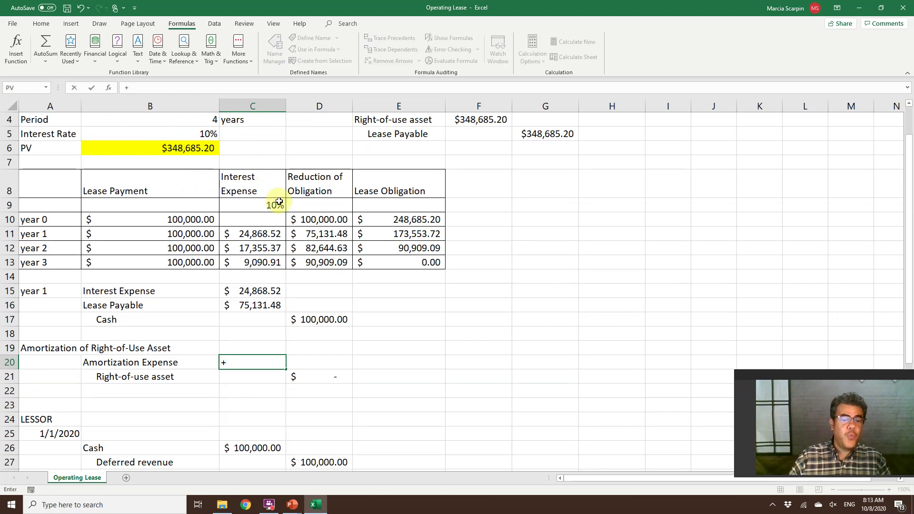
{"action": "left_click", "coordinate": [322, 241]}
{"action": "key", "text": "Return"}
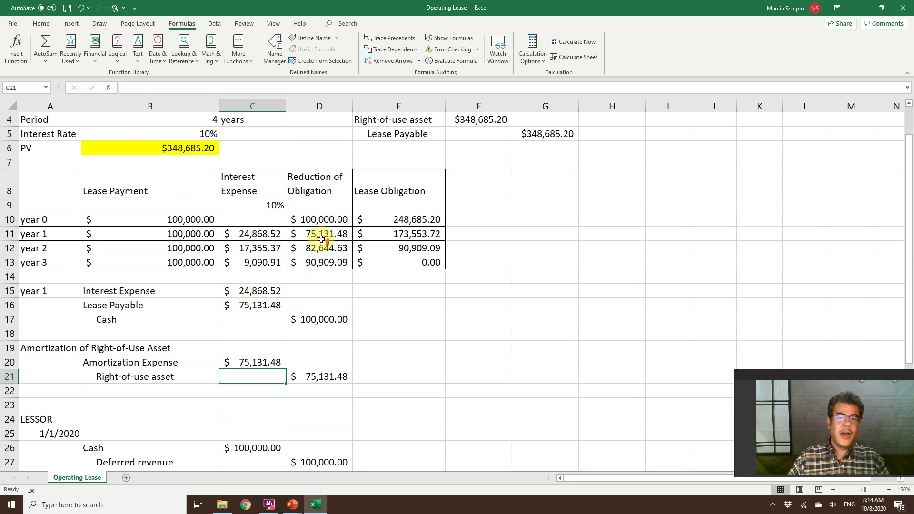
{"action": "scroll", "coordinate": [322, 239], "scroll_direction": "up", "scroll_amount": 1}
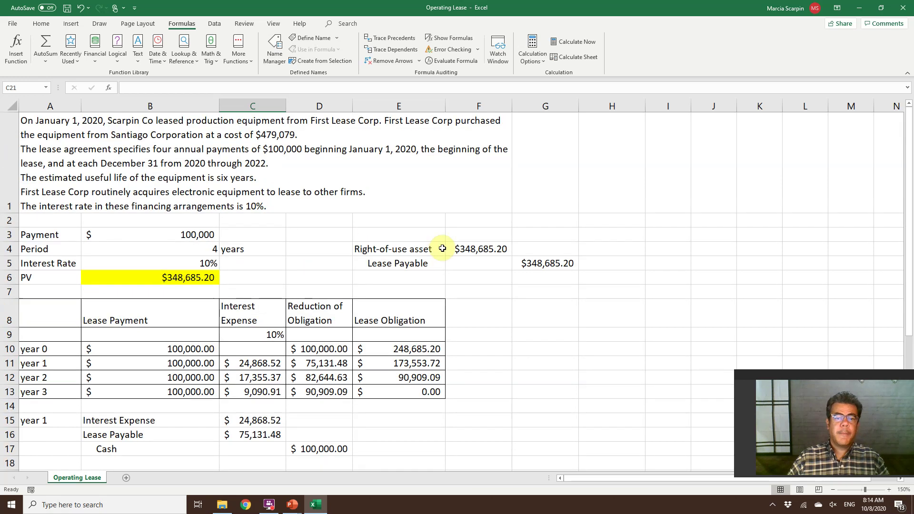
{"action": "left_click", "coordinate": [469, 249]}
{"action": "left_click", "coordinate": [529, 264]}
{"action": "left_click", "coordinate": [476, 250]}
{"action": "left_click", "coordinate": [530, 263]}
{"action": "left_click", "coordinate": [477, 250]}
{"action": "left_click", "coordinate": [537, 266]}
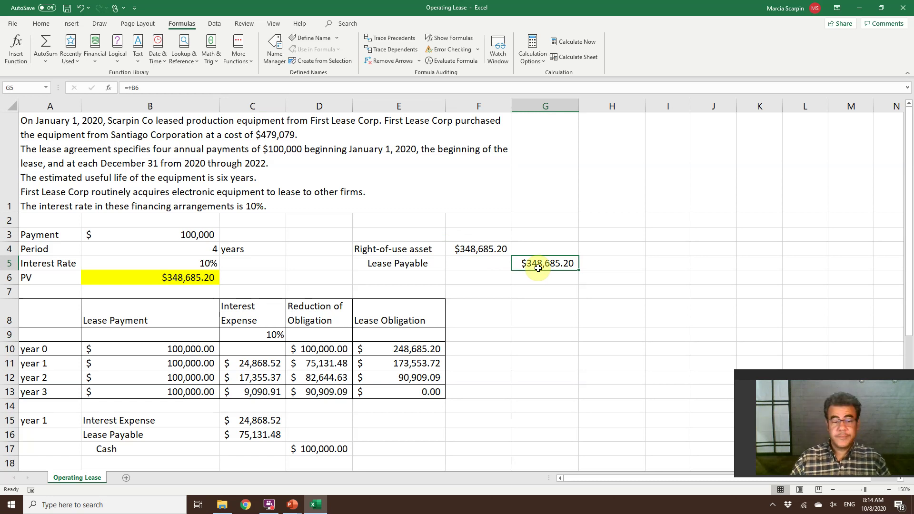
{"action": "scroll", "coordinate": [500, 307], "scroll_direction": "down", "scroll_amount": 2}
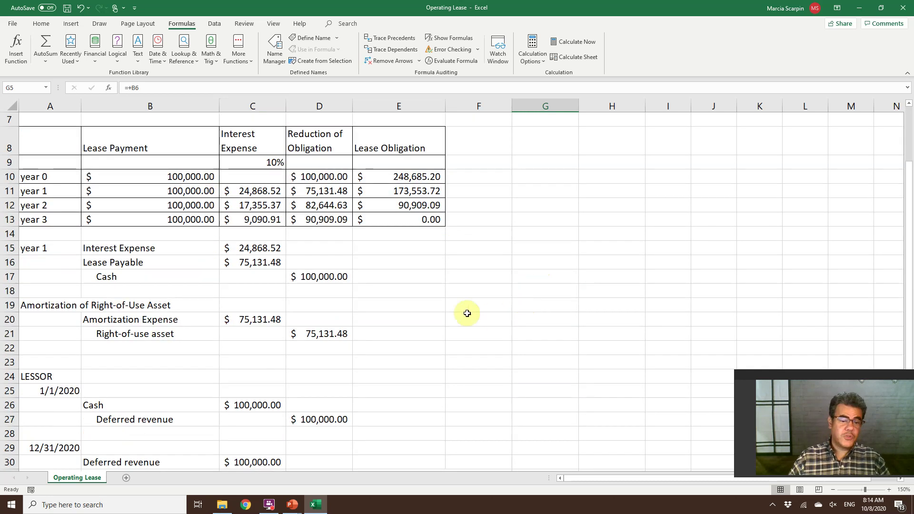
{"action": "left_click", "coordinate": [250, 247]}
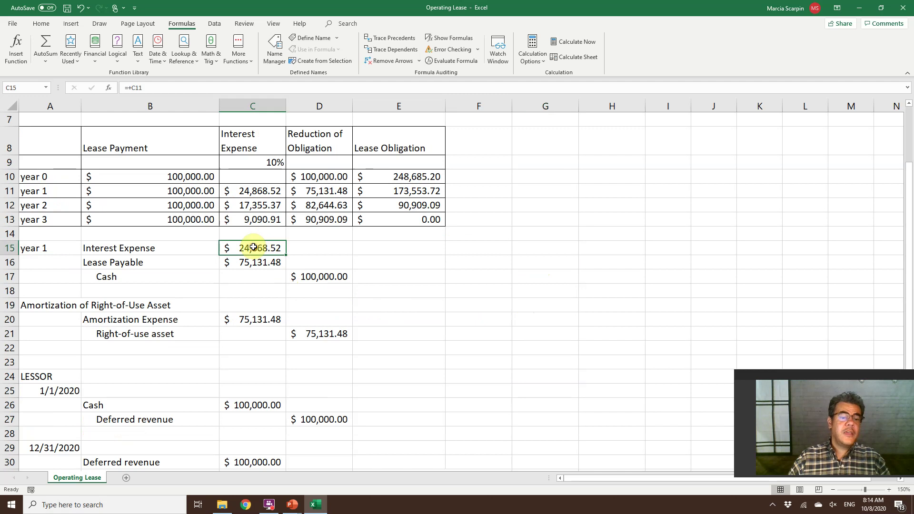
{"action": "left_click", "coordinate": [265, 315]}
{"action": "left_click", "coordinate": [263, 248]}
{"action": "left_click", "coordinate": [244, 316]}
{"action": "double_click", "coordinate": [261, 247]}
{"action": "left_click", "coordinate": [188, 192]}
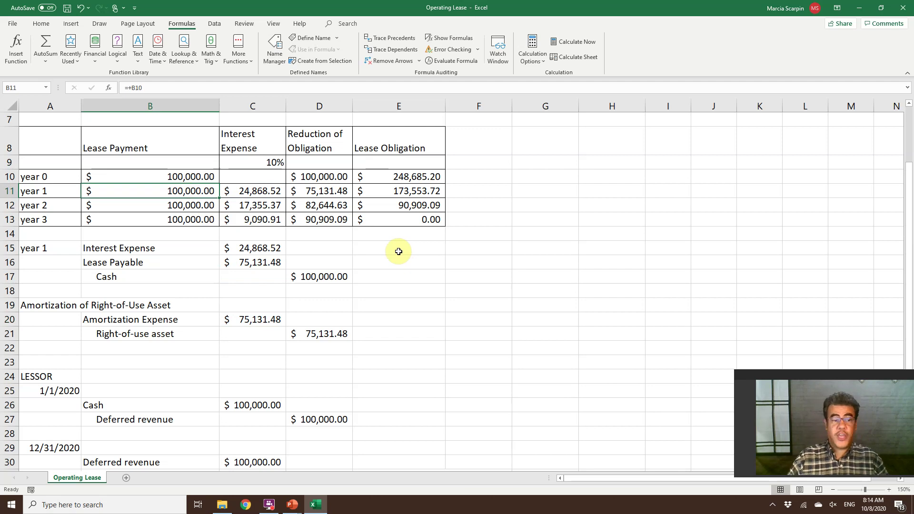
{"action": "left_click", "coordinate": [235, 318]}
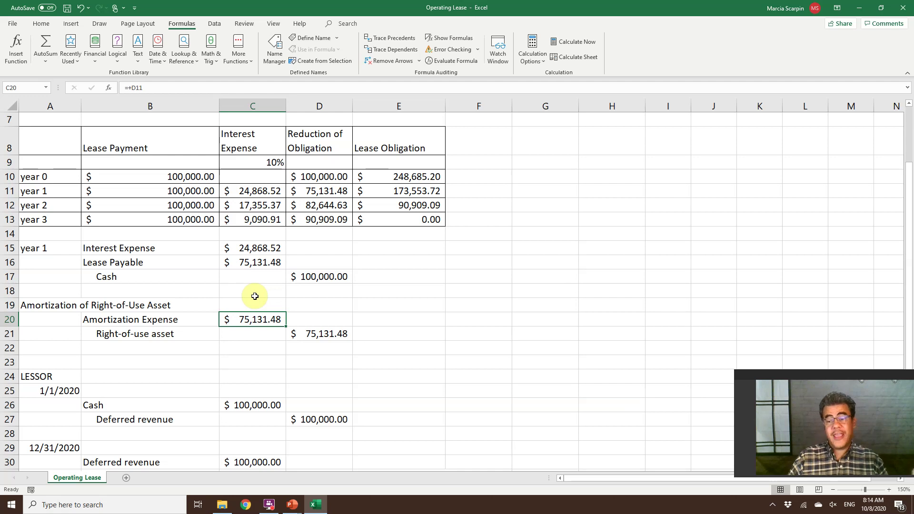
{"action": "left_click_drag", "start_coordinate": [239, 245], "coordinate": [241, 257]}
{"action": "left_click", "coordinate": [249, 245]}
{"action": "left_click", "coordinate": [251, 317]}
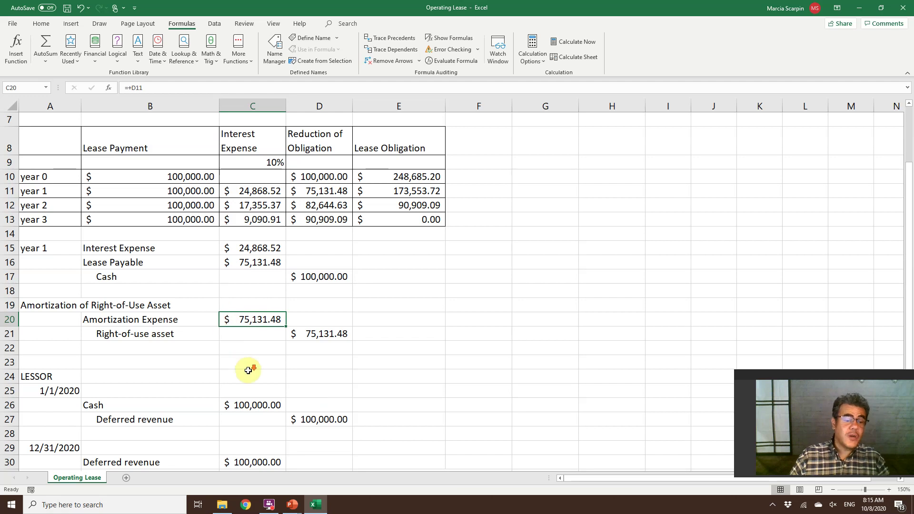
{"action": "scroll", "coordinate": [248, 372], "scroll_direction": "down", "scroll_amount": 1}
{"action": "scroll", "coordinate": [249, 372], "scroll_direction": "up", "scroll_amount": 2}
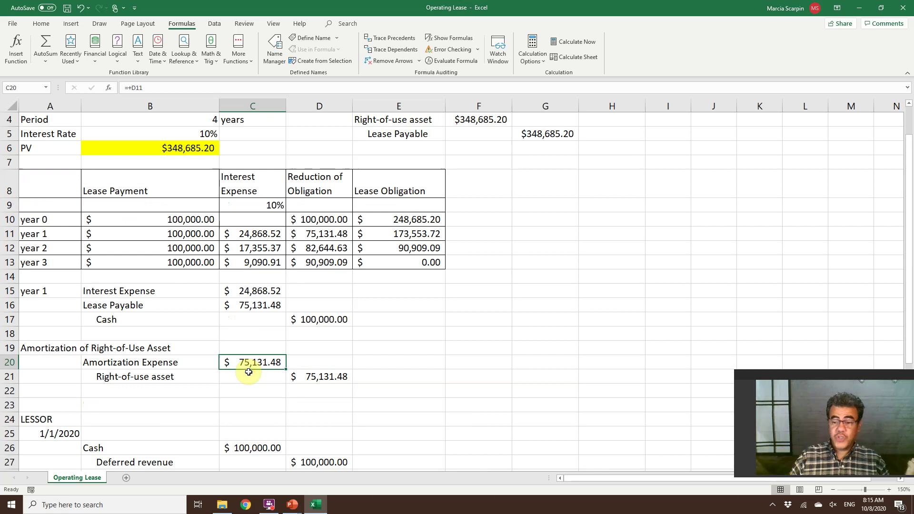
{"action": "scroll", "coordinate": [249, 372], "scroll_direction": "down", "scroll_amount": 1}
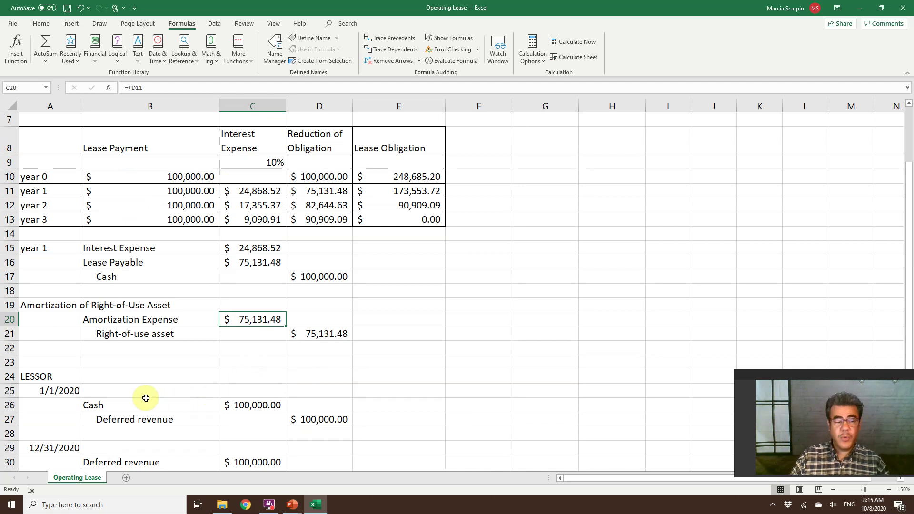
{"action": "left_click", "coordinate": [68, 393]}
{"action": "left_click", "coordinate": [121, 410]}
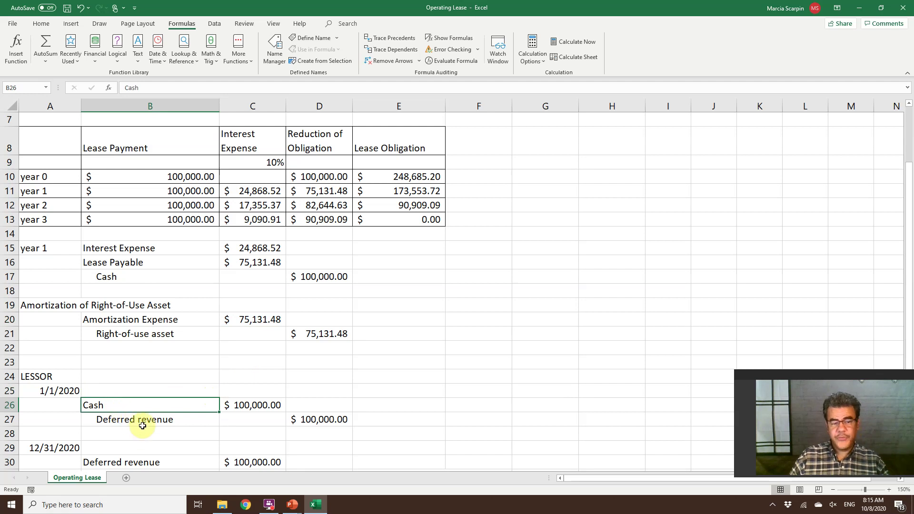
{"action": "key", "text": "Down"}
{"action": "key", "text": "Down"}
{"action": "key", "text": "Down"}
{"action": "key", "text": "Left"}
{"action": "scroll", "coordinate": [137, 437], "scroll_direction": "down", "scroll_amount": 2}
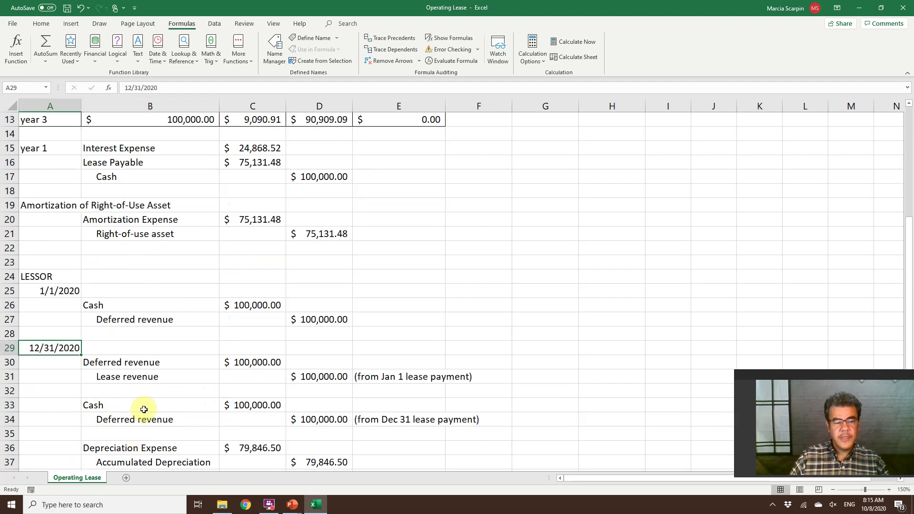
{"action": "left_click", "coordinate": [136, 365]}
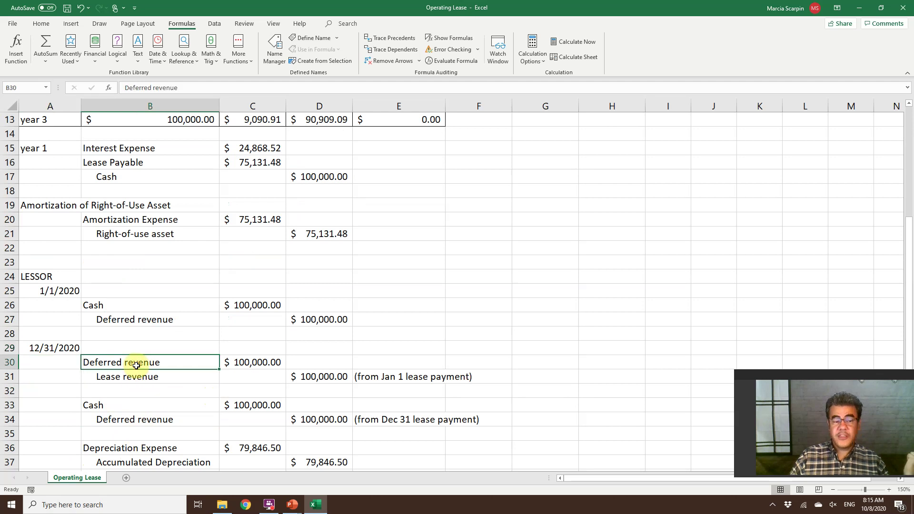
{"action": "left_click", "coordinate": [146, 377]}
{"action": "left_click", "coordinate": [368, 376]}
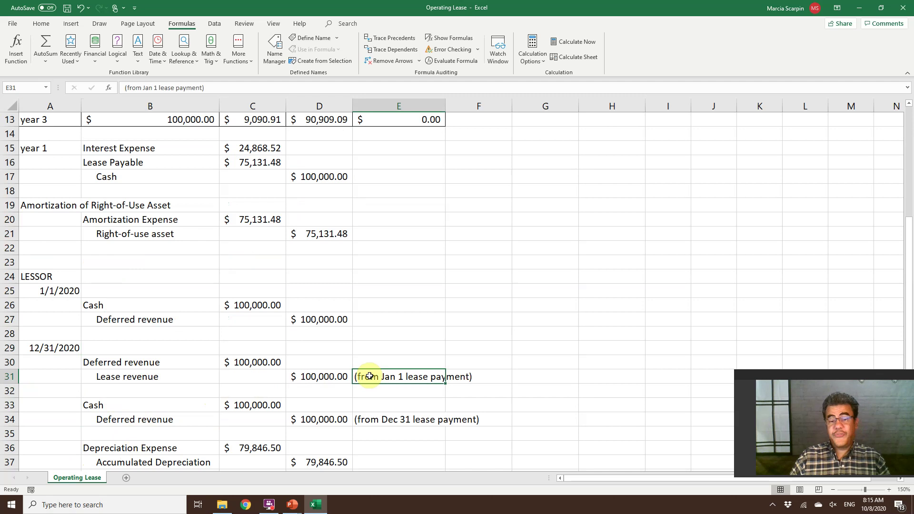
Fill B26:D27 and B30:D31 yellow to mark the lessor's 1/1/2020 and 12/31/2020 entries
{"action": "left_click", "coordinate": [109, 303]}
{"action": "mouse_move", "coordinate": [109, 303]}
{"action": "left_mouse_down"}
{"action": "mouse_move", "coordinate": [241, 302]}
{"action": "mouse_move", "coordinate": [326, 325]}
{"action": "left_mouse_up"}
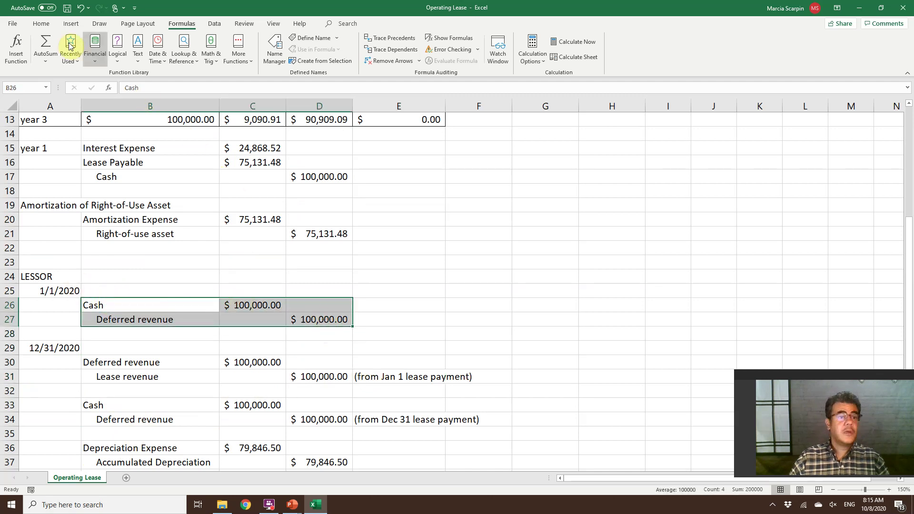
{"action": "left_click", "coordinate": [39, 24]}
{"action": "left_click", "coordinate": [151, 57]}
{"action": "left_click_drag", "start_coordinate": [210, 364], "coordinate": [305, 382]}
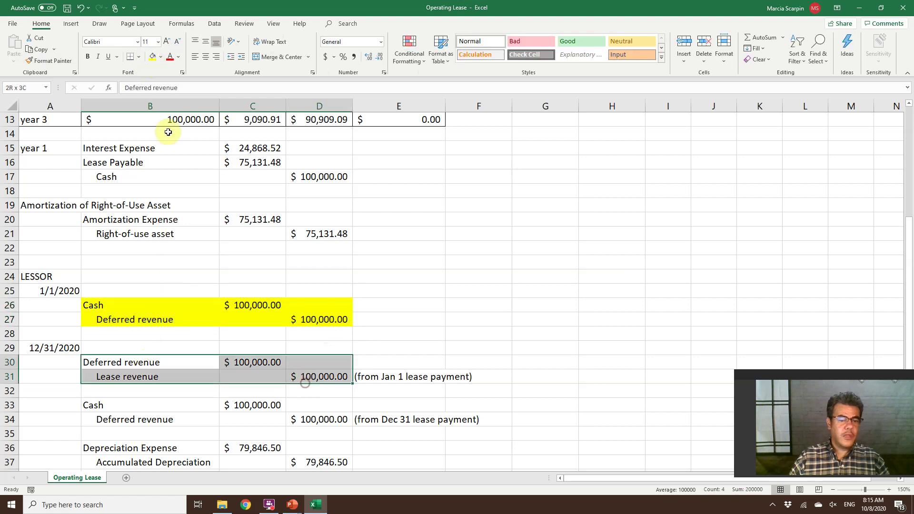
{"action": "left_click", "coordinate": [152, 57]}
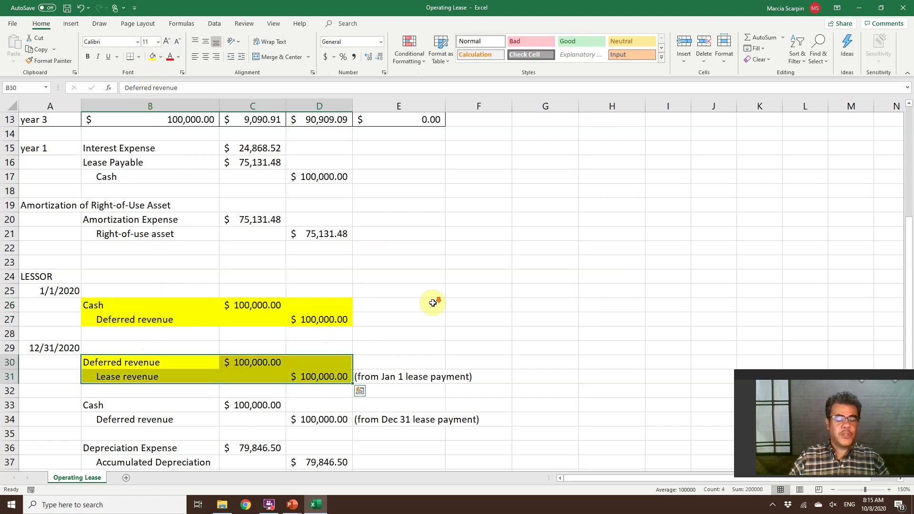
{"action": "scroll", "coordinate": [264, 361], "scroll_direction": "down", "scroll_amount": 1}
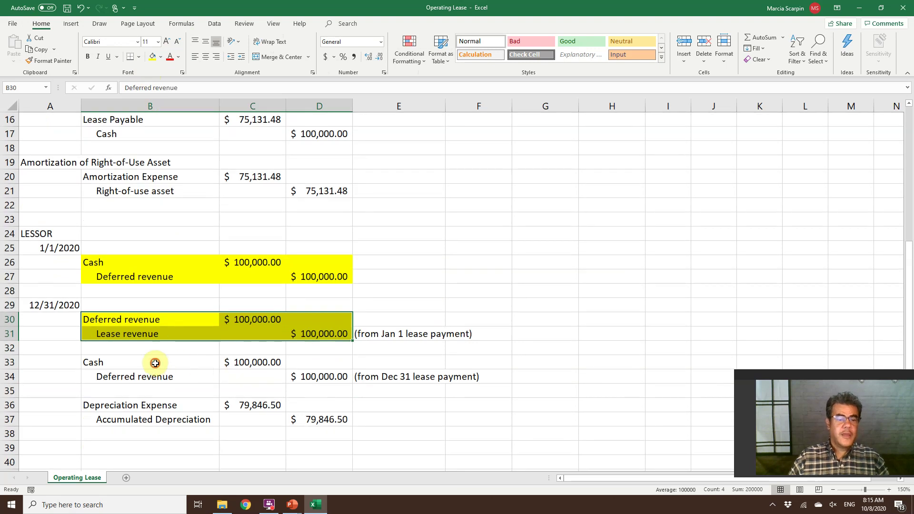
{"action": "left_click", "coordinate": [157, 364]}
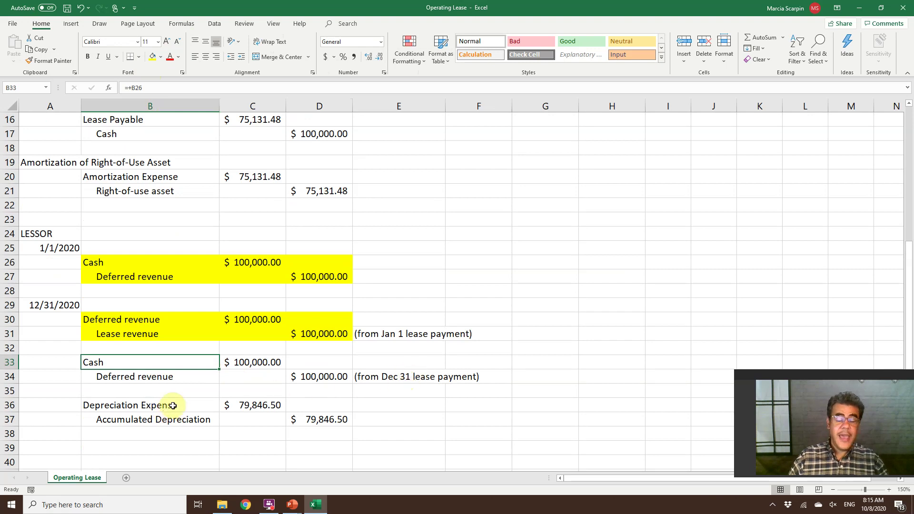
{"action": "left_click", "coordinate": [200, 405]}
{"action": "left_click", "coordinate": [244, 404]}
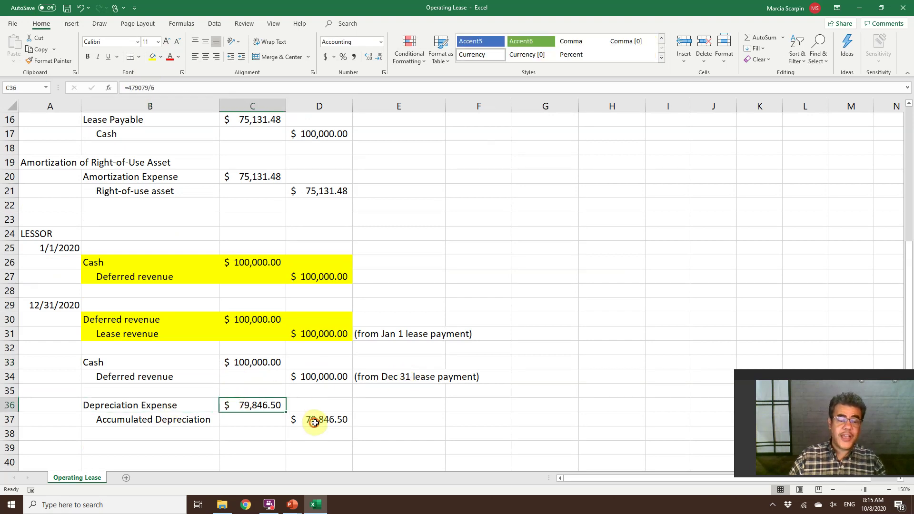
{"action": "left_click", "coordinate": [315, 422]}
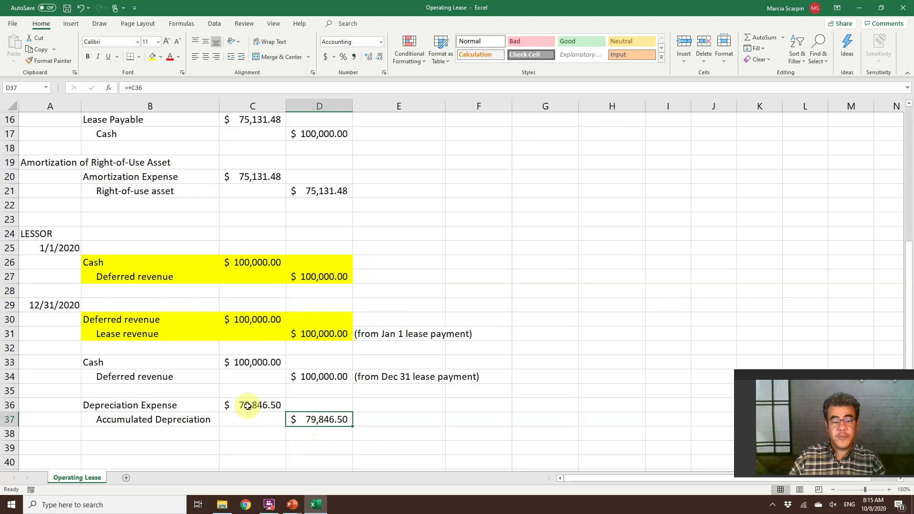
{"action": "scroll", "coordinate": [251, 405], "scroll_direction": "up", "scroll_amount": 3}
{"action": "scroll", "coordinate": [255, 247], "scroll_direction": "up", "scroll_amount": 2}
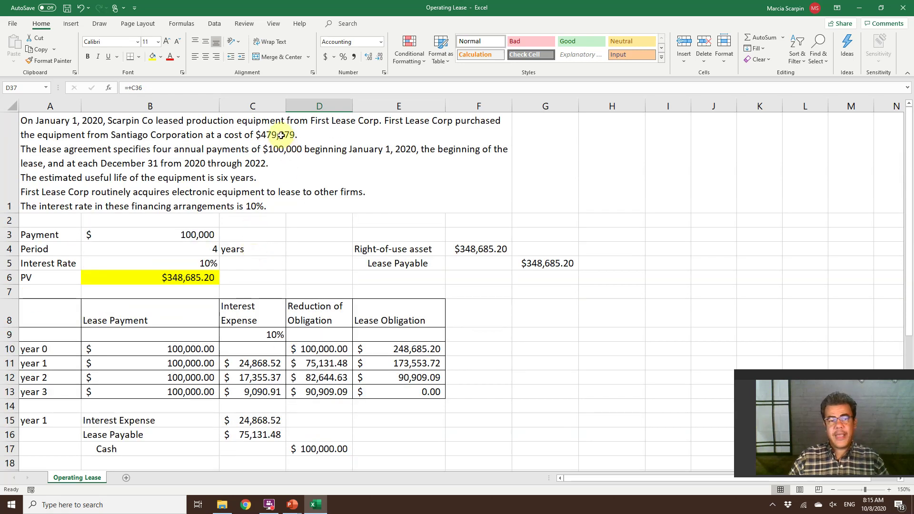
{"action": "scroll", "coordinate": [321, 204], "scroll_direction": "down", "scroll_amount": 4}
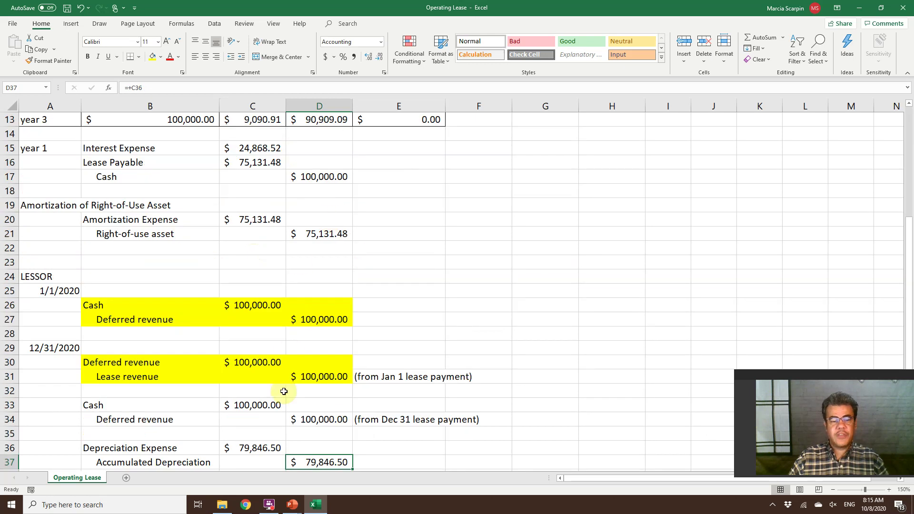
{"action": "left_click", "coordinate": [269, 446]}
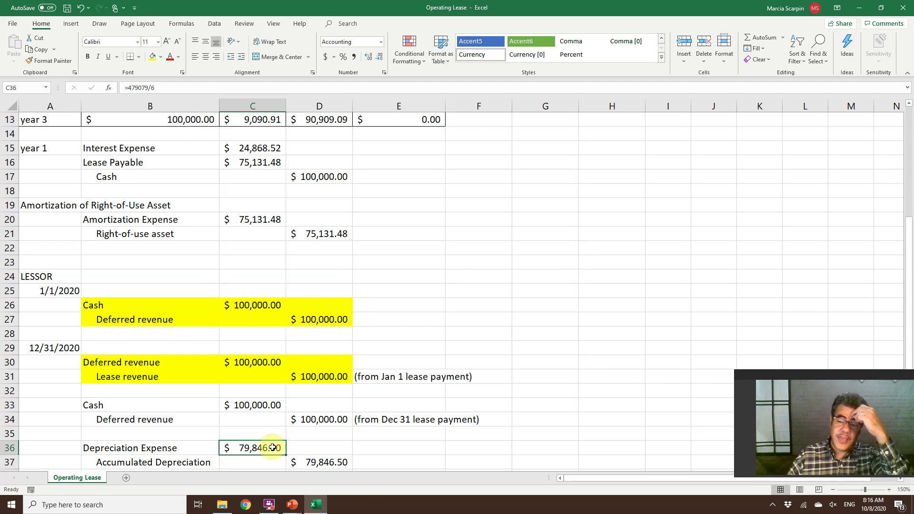
{"action": "scroll", "coordinate": [267, 425], "scroll_direction": "up", "scroll_amount": 3}
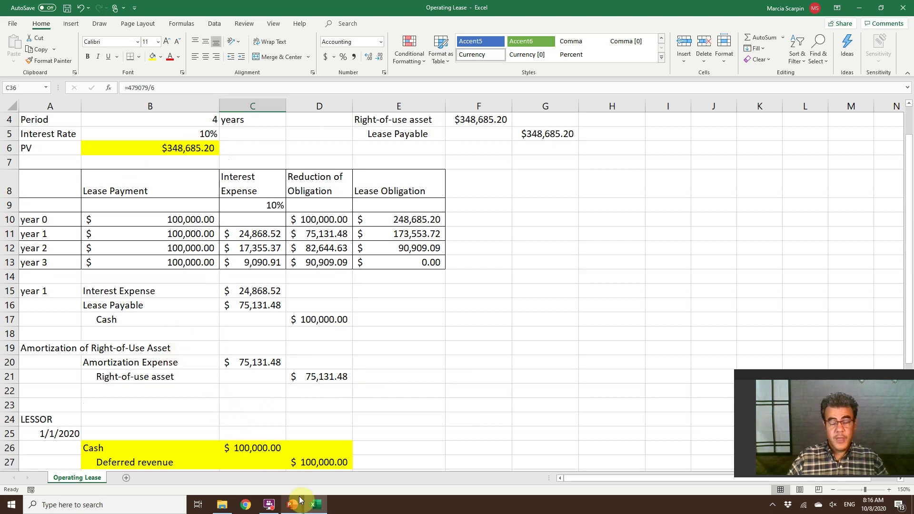
{"action": "mouse_move", "coordinate": [294, 507]}
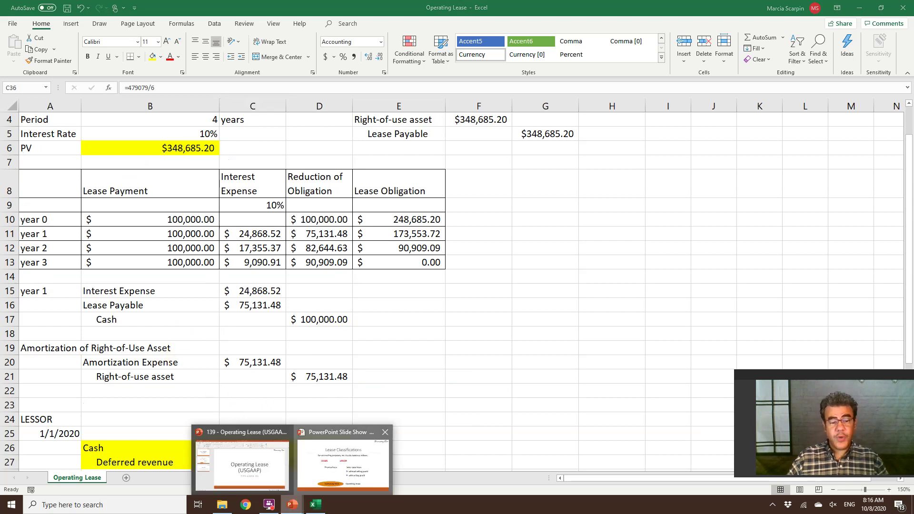